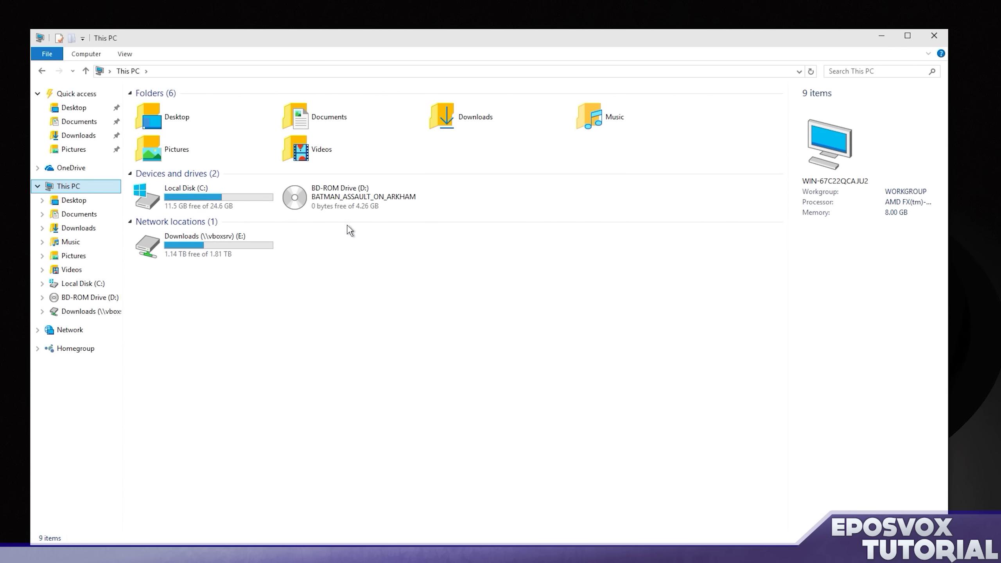
Run winx-dvd-ripper-pt.exe from the Downloads (E:) network drive, then close File Explorer
{"action": "left_click", "coordinate": [319, 202]}
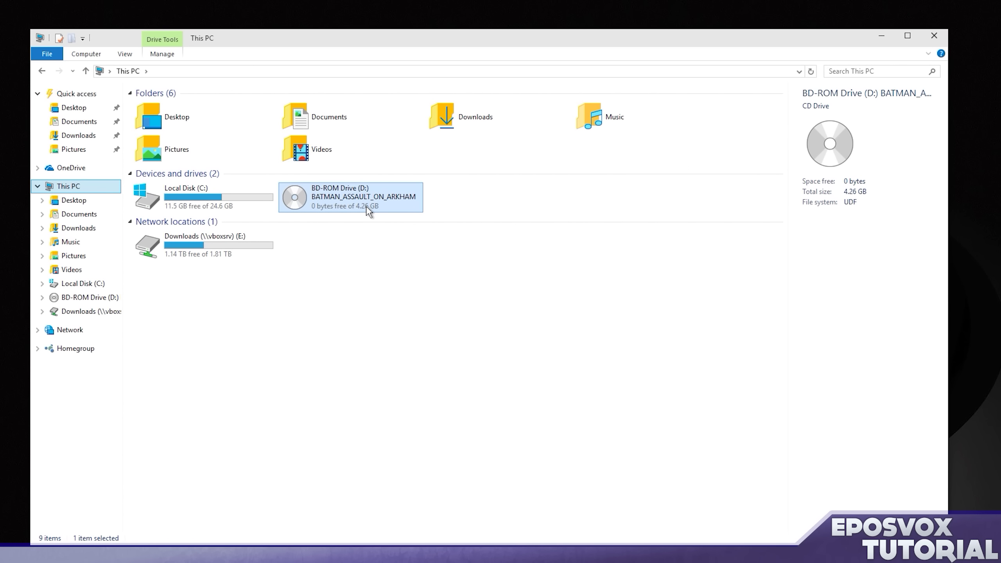
{"action": "mouse_move", "coordinate": [353, 197]}
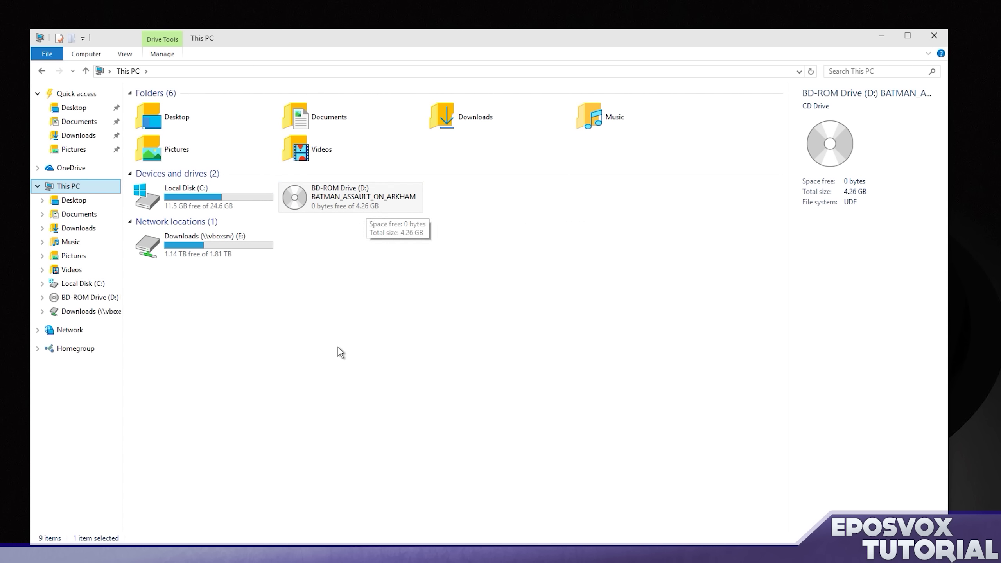
{"action": "left_click", "coordinate": [239, 250]}
{"action": "double_click", "coordinate": [240, 251]}
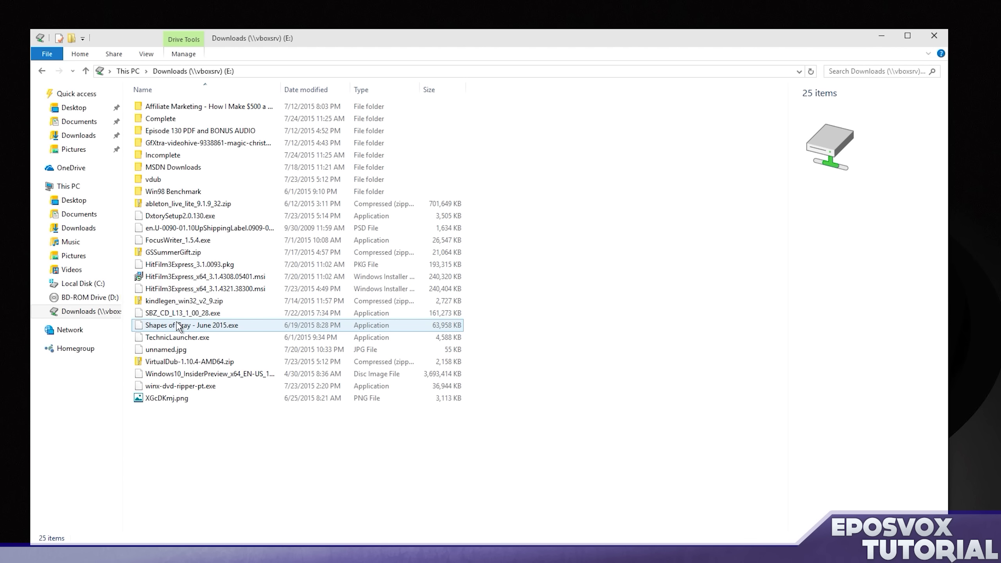
{"action": "double_click", "coordinate": [201, 388]}
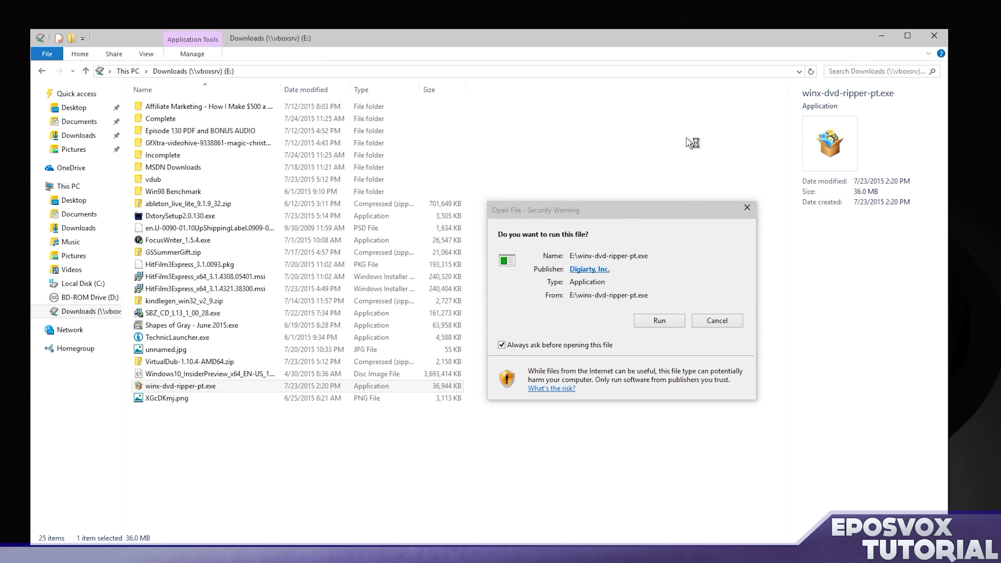
{"action": "left_click", "coordinate": [716, 321]}
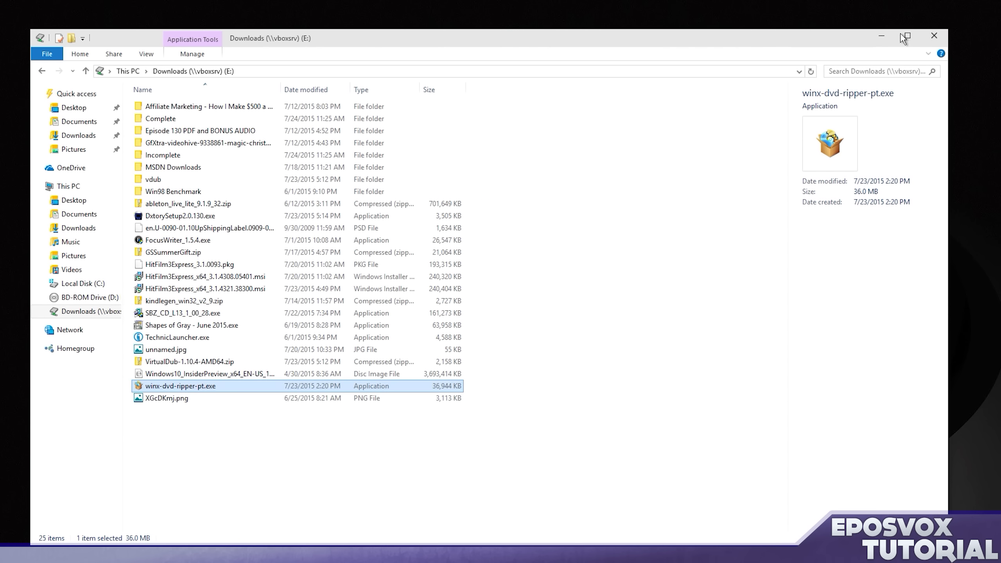
{"action": "left_click", "coordinate": [933, 37]}
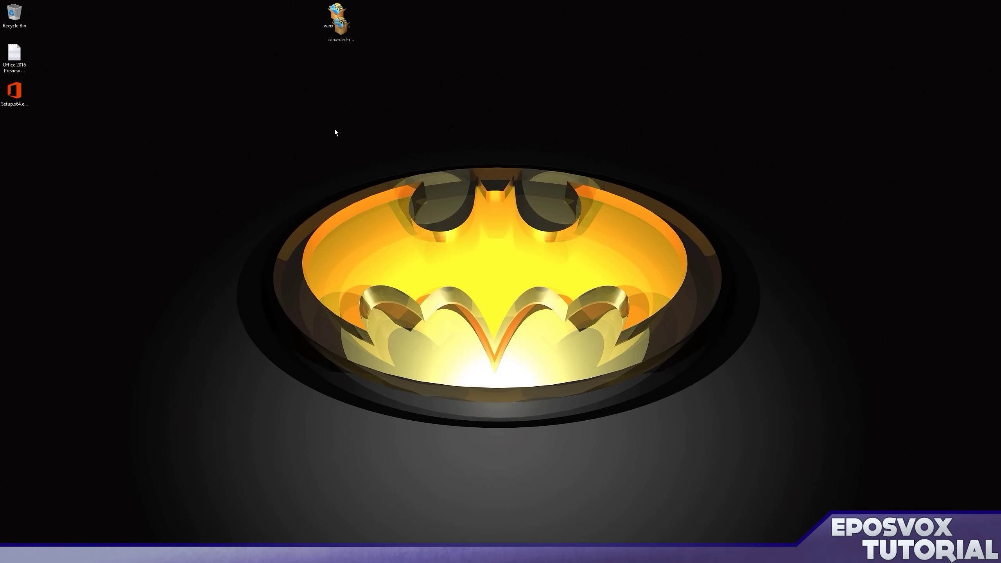
Approve the UAC prompt, choose English, and step through the setup wizard to completion
{"action": "left_click_drag", "start_coordinate": [339, 20], "coordinate": [227, 222]}
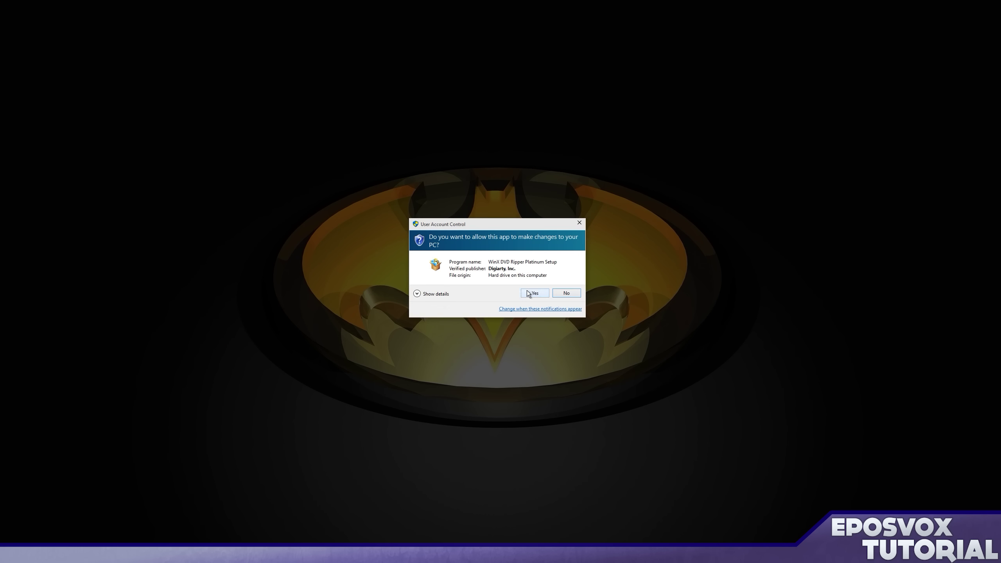
{"action": "left_click", "coordinate": [531, 293]}
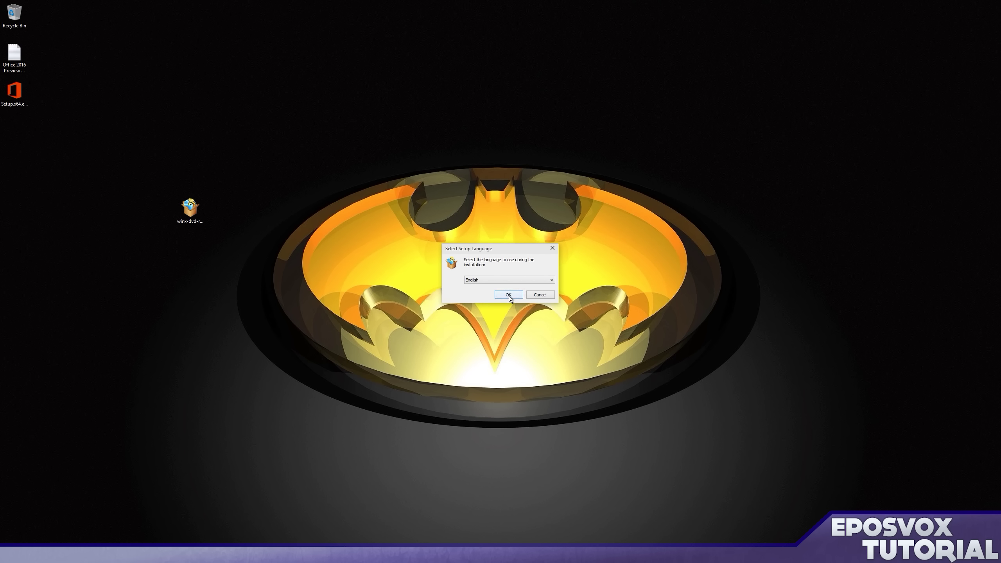
{"action": "left_click", "coordinate": [509, 297]}
{"action": "left_click", "coordinate": [650, 492]}
{"action": "left_click", "coordinate": [650, 492]}
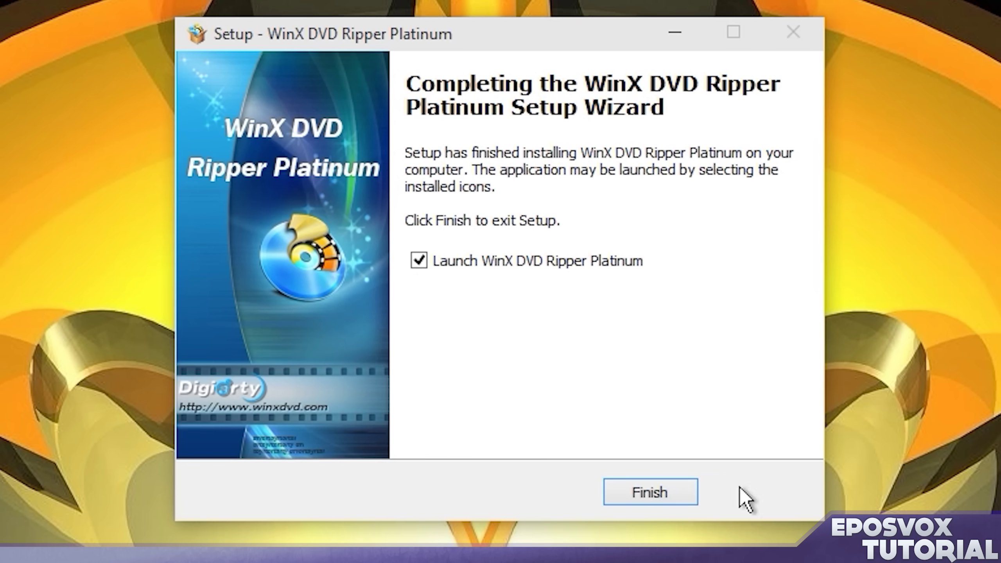
{"action": "left_click", "coordinate": [649, 492]}
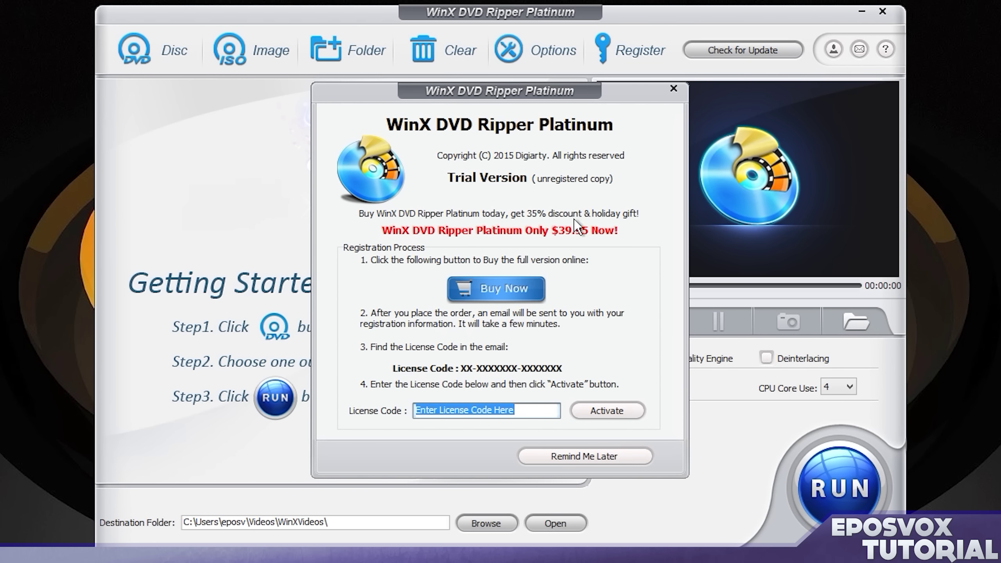
Activate with the license code and load the D: BATMAN_ASSAULT_ON_ARKHAM disc as source
{"action": "left_click", "coordinate": [487, 410]}
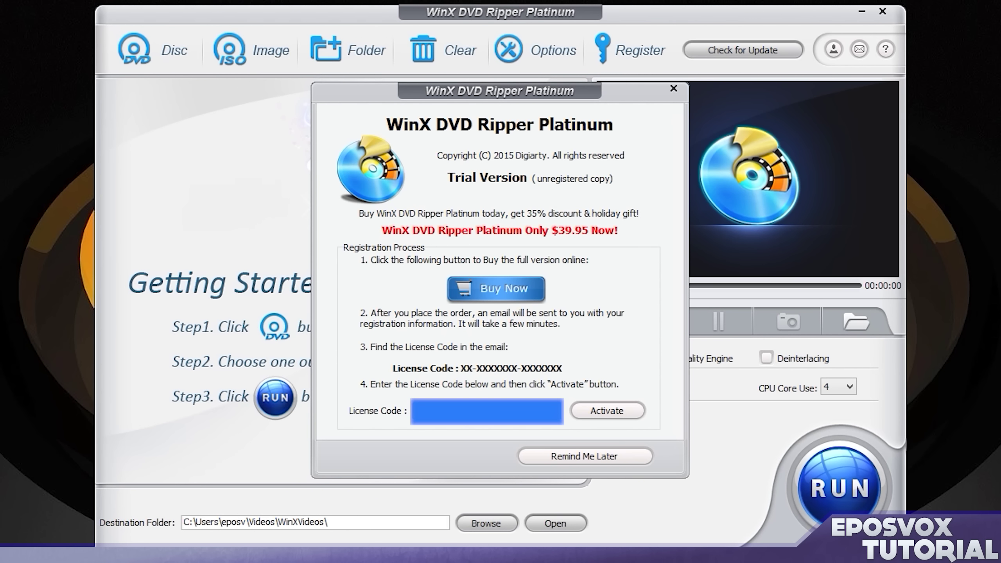
{"action": "left_click", "coordinate": [605, 411]}
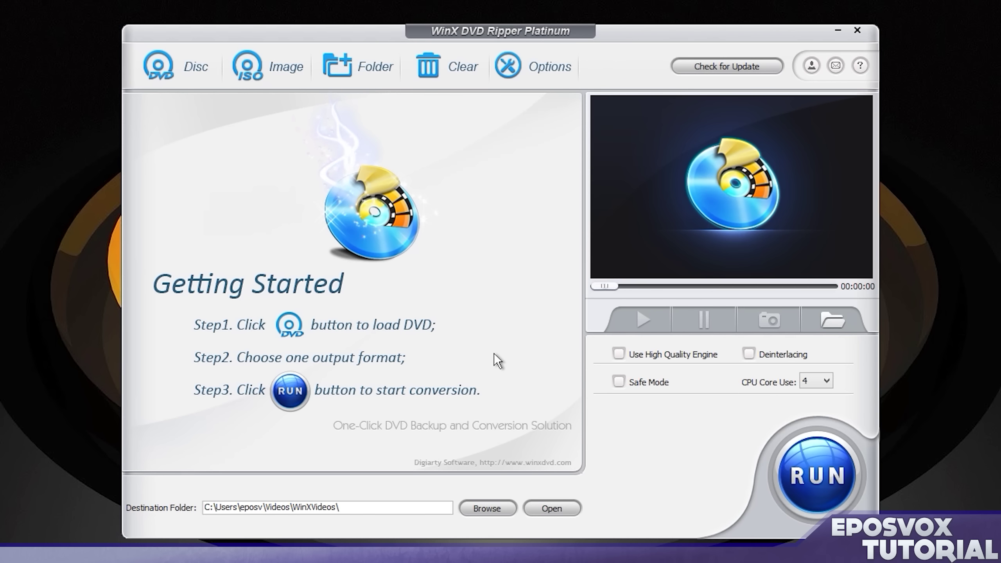
{"action": "left_click", "coordinate": [188, 73]}
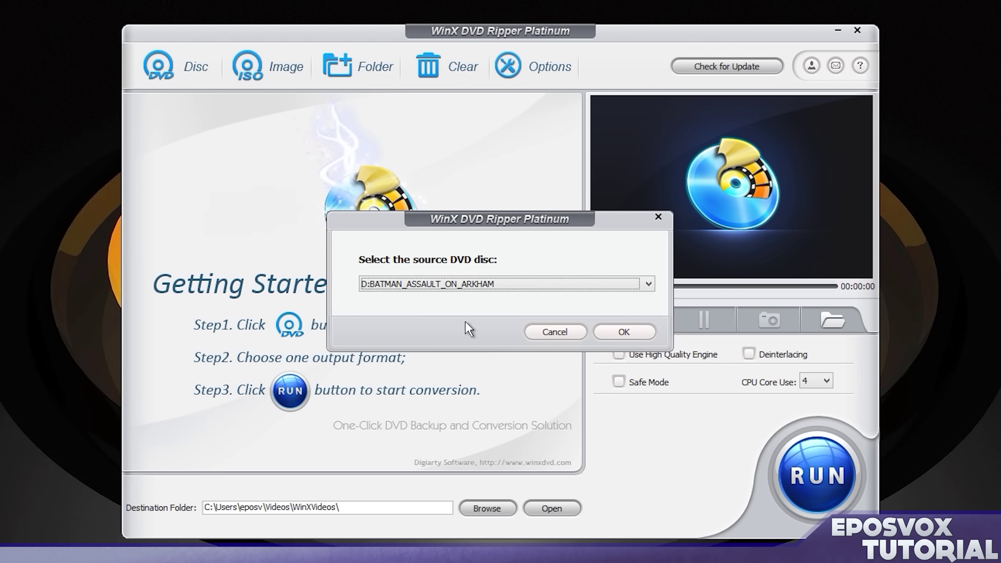
{"action": "left_click", "coordinate": [471, 281]}
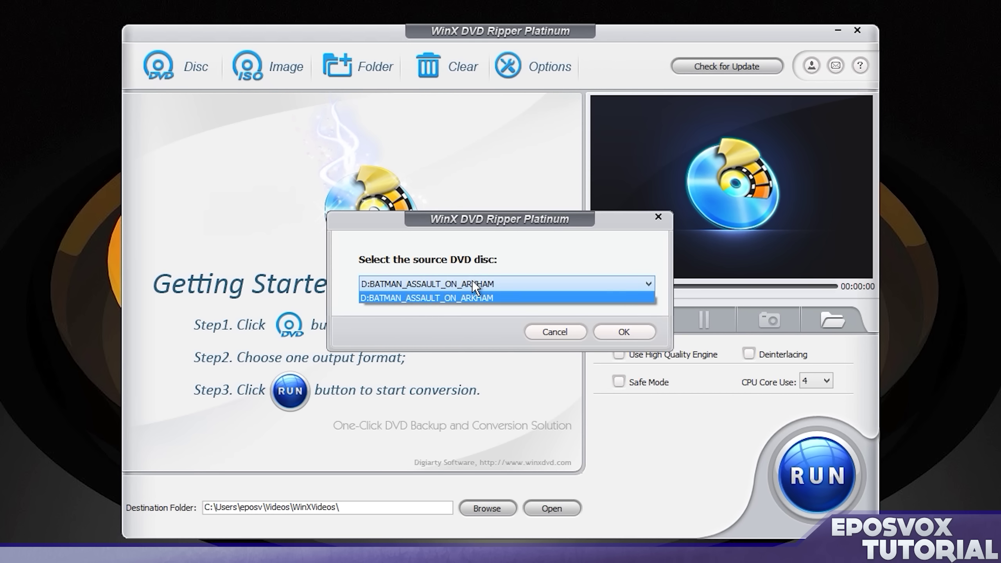
{"action": "left_click", "coordinate": [462, 297]}
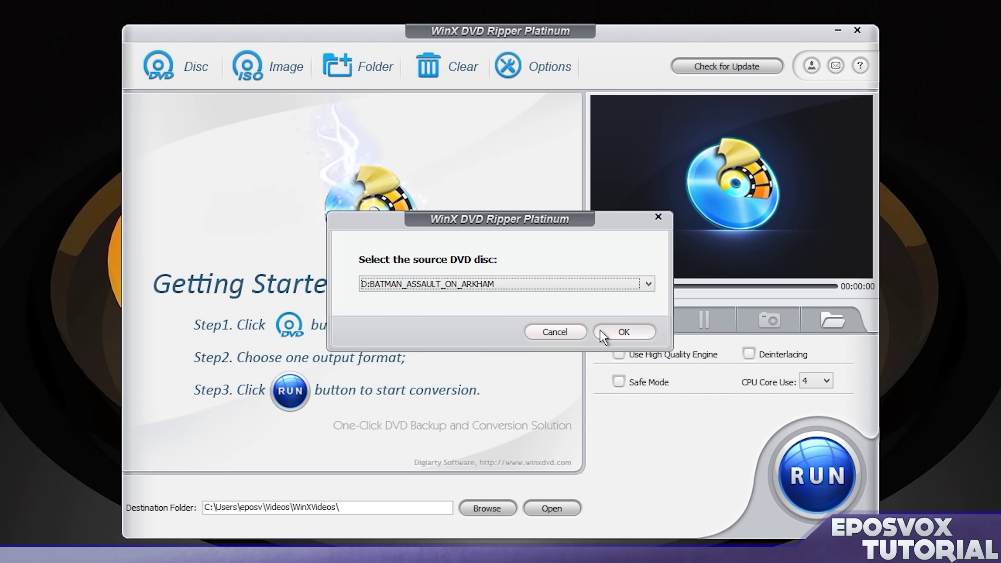
{"action": "left_click", "coordinate": [618, 331]}
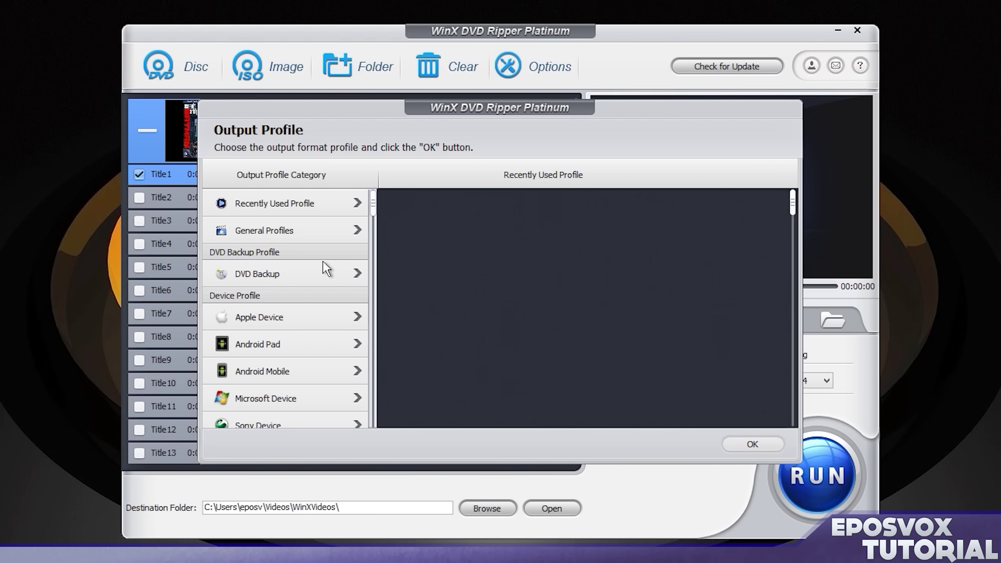
Pick PC General Video > MP4 Video (MPEG4) with its quality slider at HQ
{"action": "left_click", "coordinate": [301, 272]}
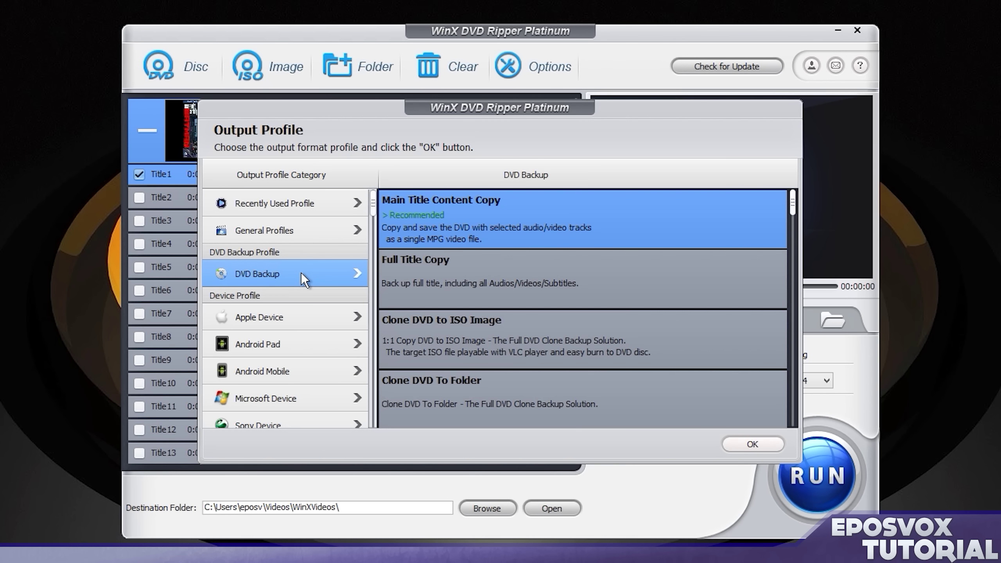
{"action": "scroll", "coordinate": [301, 272], "scroll_direction": "down", "scroll_amount": 2}
{"action": "scroll", "coordinate": [301, 272], "scroll_direction": "down", "scroll_amount": 2}
{"action": "scroll", "coordinate": [301, 272], "scroll_direction": "down", "scroll_amount": 2}
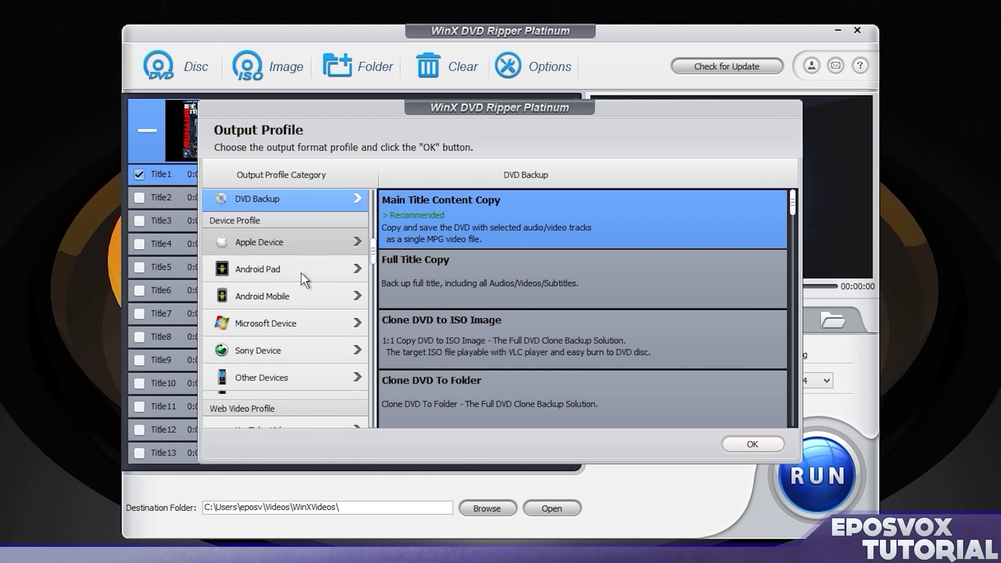
{"action": "scroll", "coordinate": [301, 272], "scroll_direction": "down", "scroll_amount": 2}
{"action": "scroll", "coordinate": [301, 272], "scroll_direction": "down", "scroll_amount": 2}
{"action": "scroll", "coordinate": [305, 277], "scroll_direction": "down", "scroll_amount": 2}
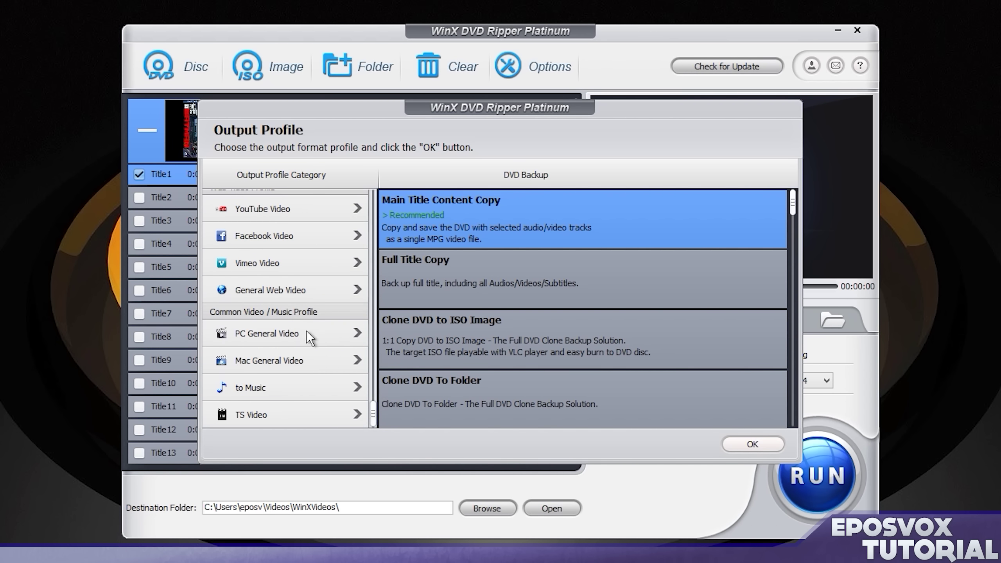
{"action": "scroll", "coordinate": [308, 382], "scroll_direction": "up", "scroll_amount": 3}
{"action": "scroll", "coordinate": [308, 381], "scroll_direction": "up", "scroll_amount": 3}
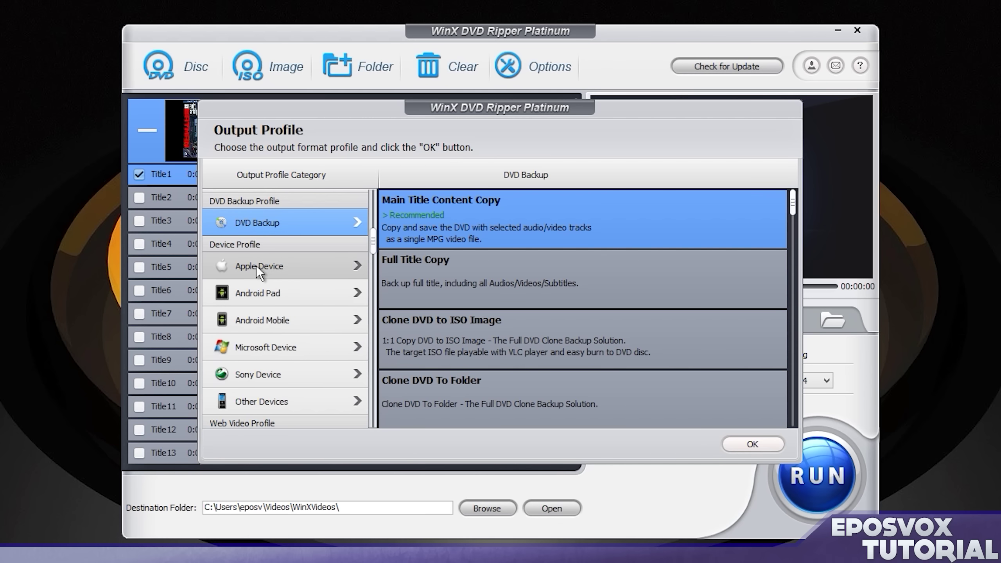
{"action": "left_click", "coordinate": [278, 318]}
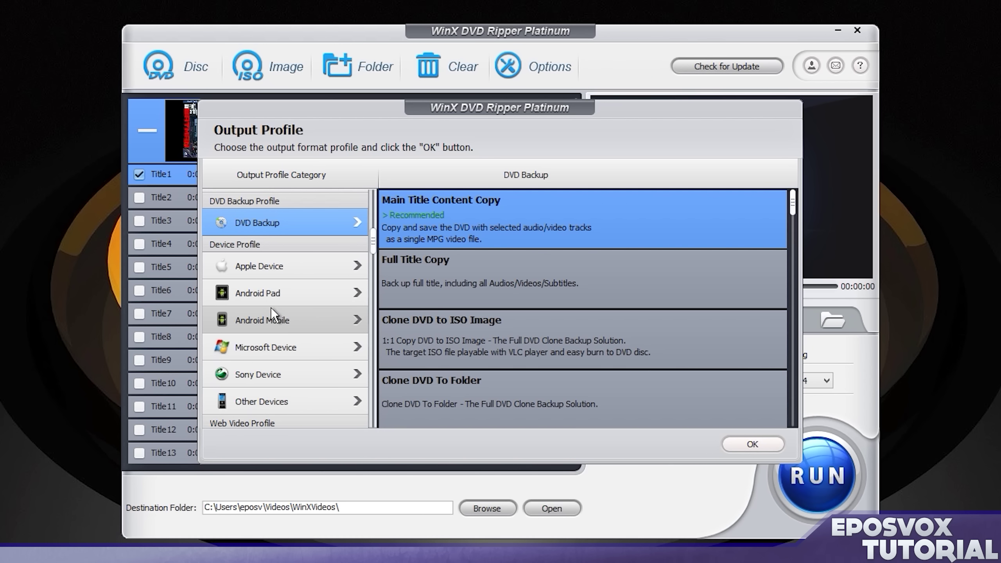
{"action": "left_click", "coordinate": [230, 177]}
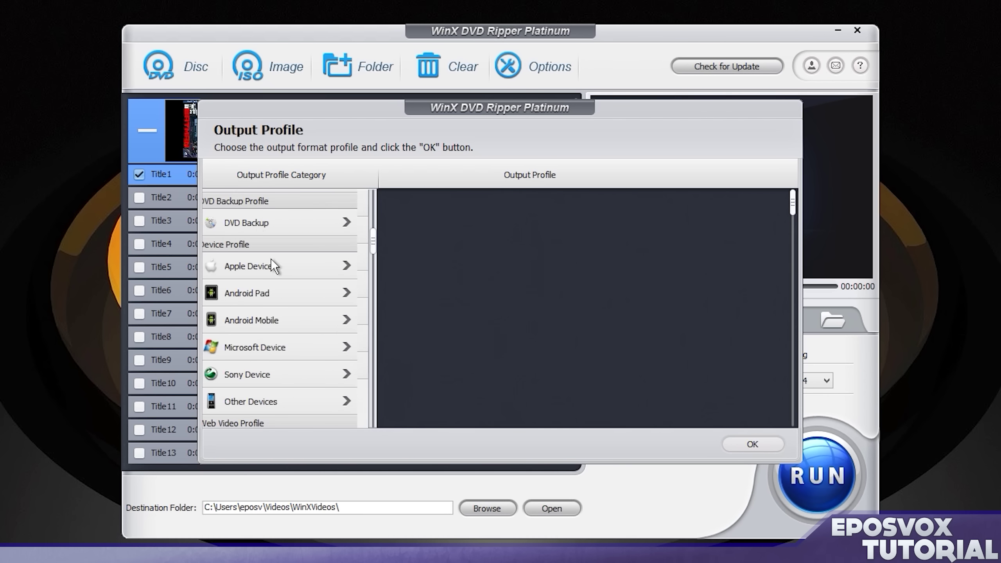
{"action": "scroll", "coordinate": [298, 332], "scroll_direction": "down", "scroll_amount": 1}
{"action": "scroll", "coordinate": [298, 332], "scroll_direction": "down", "scroll_amount": 2}
{"action": "scroll", "coordinate": [297, 332], "scroll_direction": "down", "scroll_amount": 2}
{"action": "scroll", "coordinate": [298, 331], "scroll_direction": "down", "scroll_amount": 2}
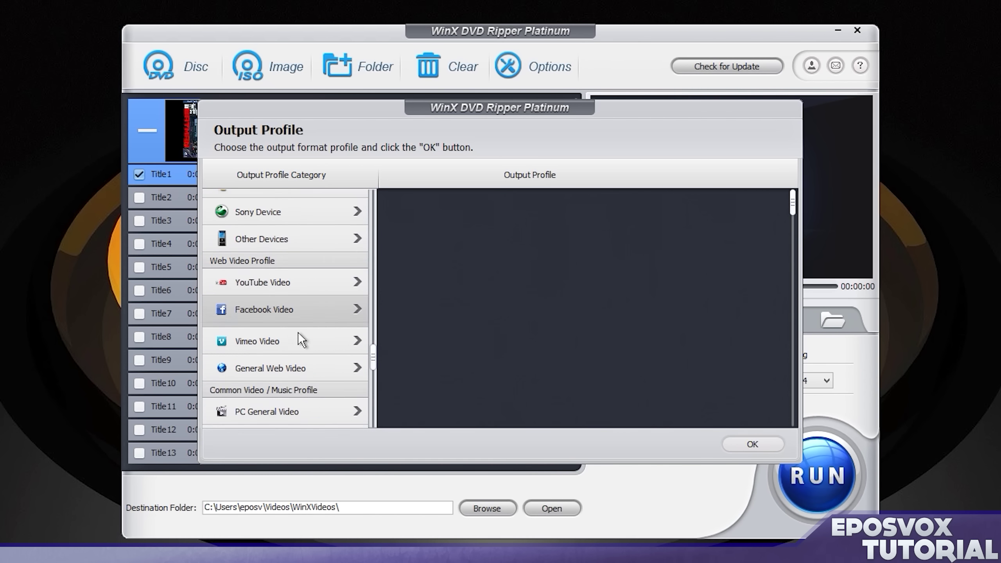
{"action": "scroll", "coordinate": [298, 332], "scroll_direction": "down", "scroll_amount": 2}
{"action": "scroll", "coordinate": [298, 331], "scroll_direction": "down", "scroll_amount": 1}
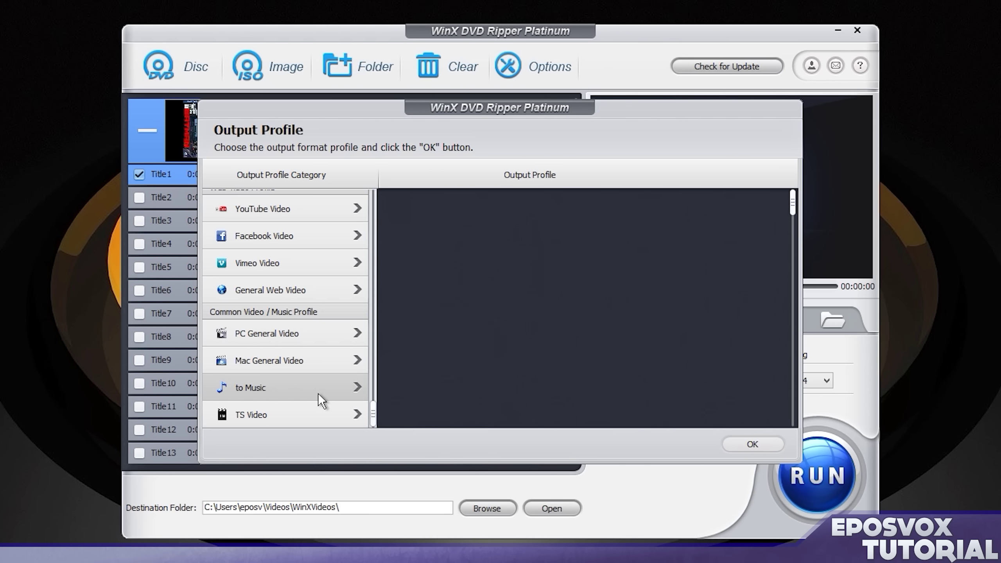
{"action": "left_click", "coordinate": [315, 341]}
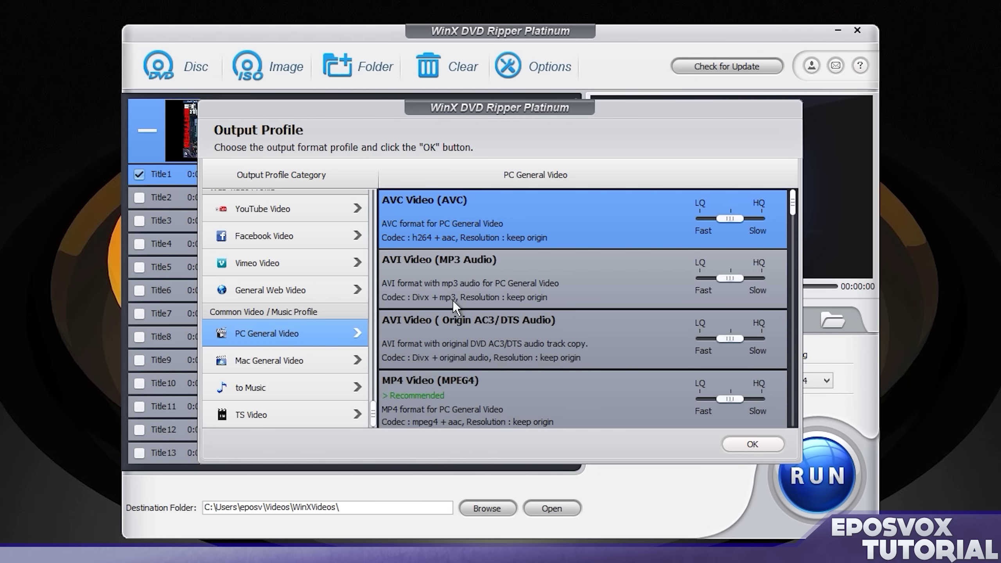
{"action": "scroll", "coordinate": [453, 301], "scroll_direction": "down", "scroll_amount": 1}
{"action": "scroll", "coordinate": [453, 300], "scroll_direction": "down", "scroll_amount": 1}
{"action": "scroll", "coordinate": [453, 300], "scroll_direction": "down", "scroll_amount": 1}
{"action": "scroll", "coordinate": [453, 301], "scroll_direction": "down", "scroll_amount": 1}
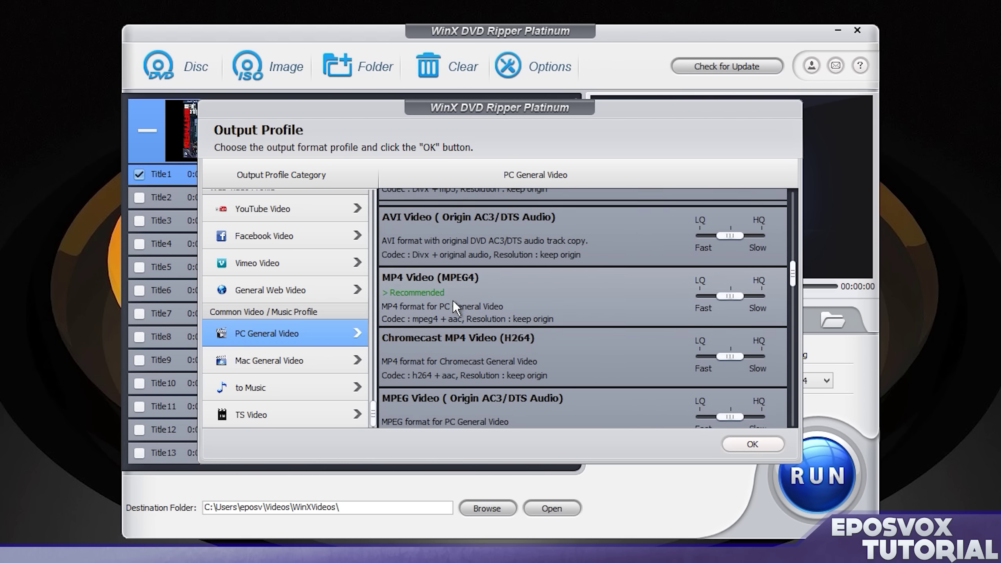
{"action": "scroll", "coordinate": [452, 301], "scroll_direction": "down", "scroll_amount": 1}
{"action": "scroll", "coordinate": [453, 300], "scroll_direction": "down", "scroll_amount": 2}
{"action": "scroll", "coordinate": [453, 300], "scroll_direction": "down", "scroll_amount": 1}
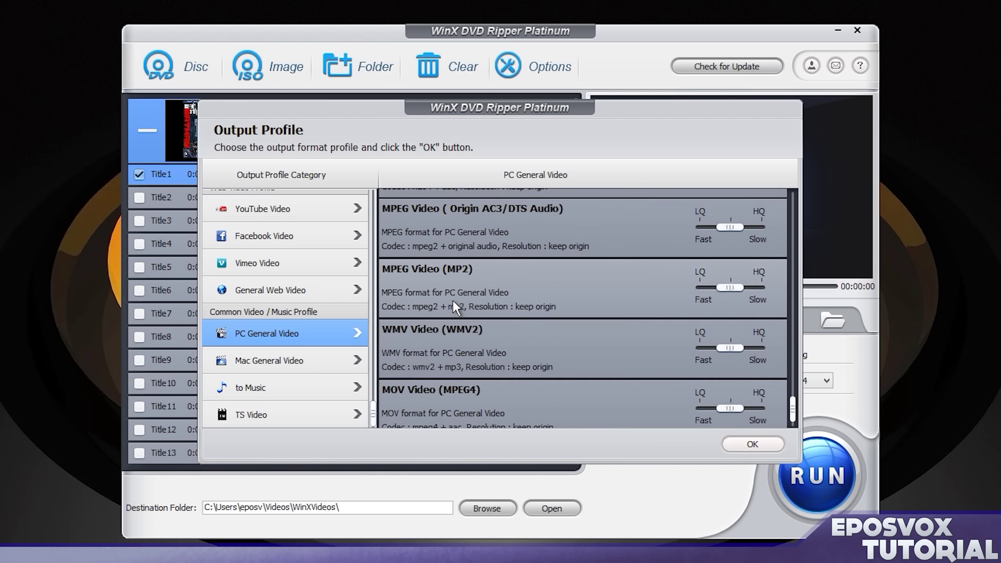
{"action": "scroll", "coordinate": [452, 300], "scroll_direction": "up", "scroll_amount": 1}
{"action": "scroll", "coordinate": [453, 300], "scroll_direction": "up", "scroll_amount": 2}
{"action": "scroll", "coordinate": [452, 300], "scroll_direction": "up", "scroll_amount": 1}
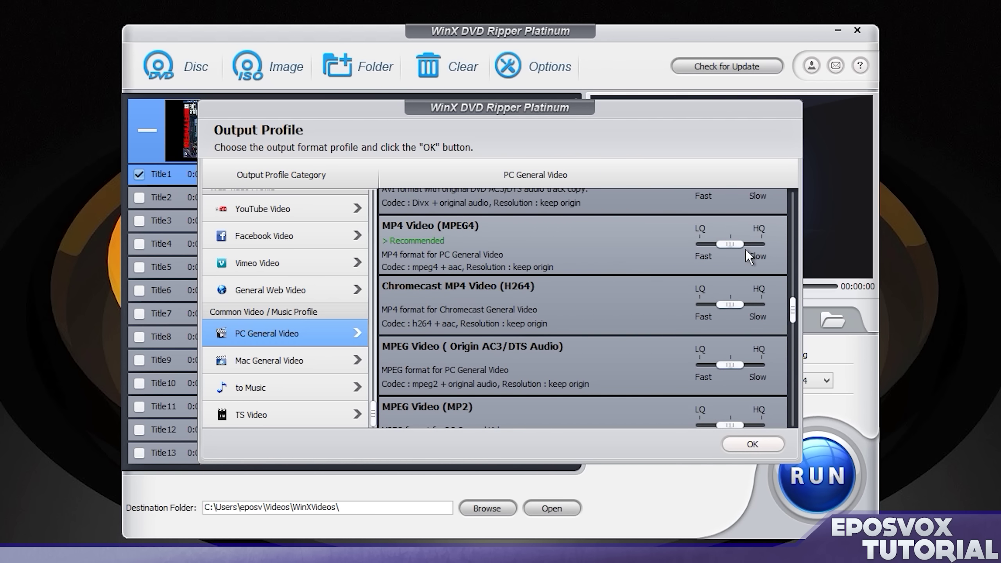
{"action": "left_click_drag", "start_coordinate": [732, 243], "coordinate": [778, 244]}
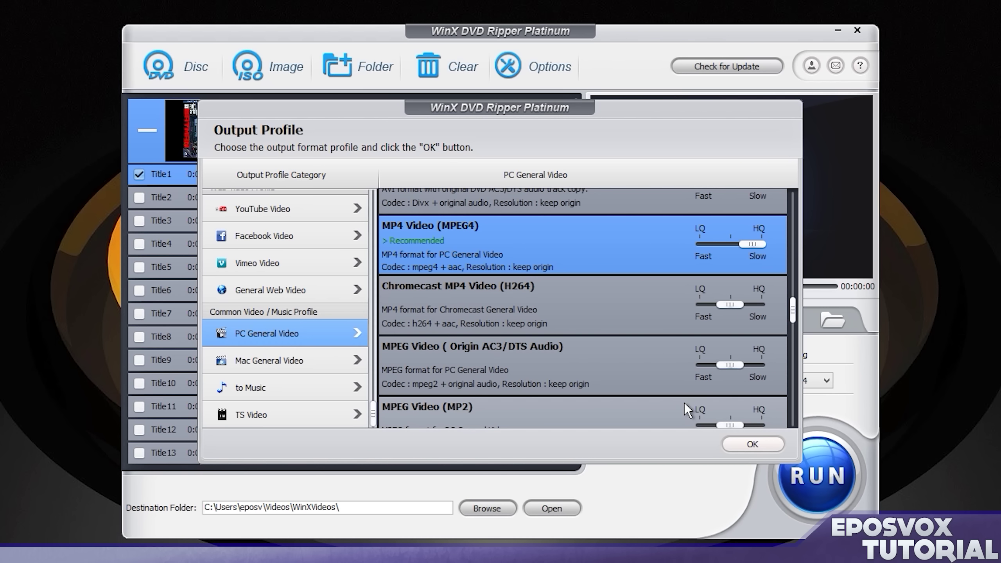
{"action": "left_click", "coordinate": [733, 449]}
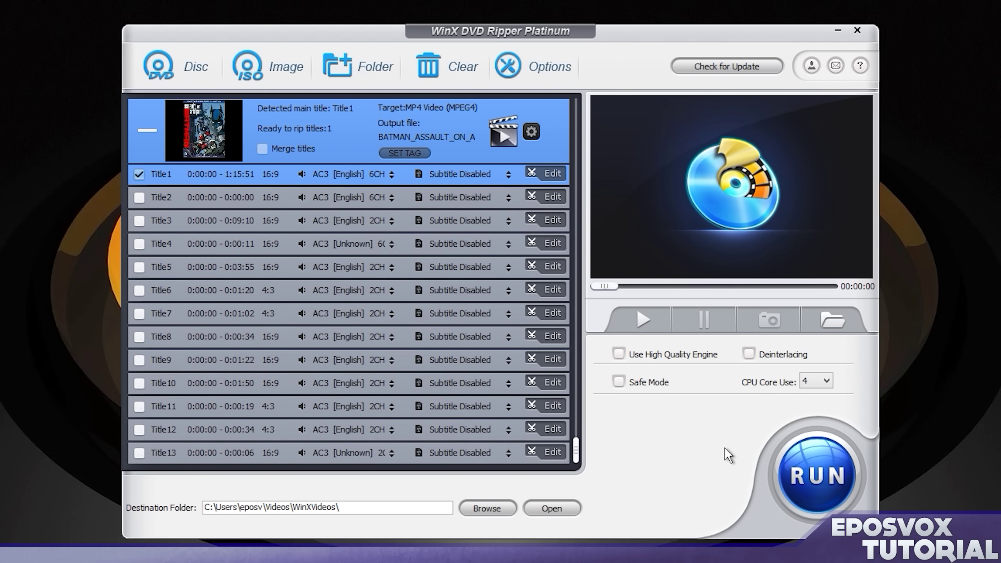
Tick Use High Quality Engine and bring up the MP4 profile's settings window
{"action": "left_click", "coordinate": [654, 356]}
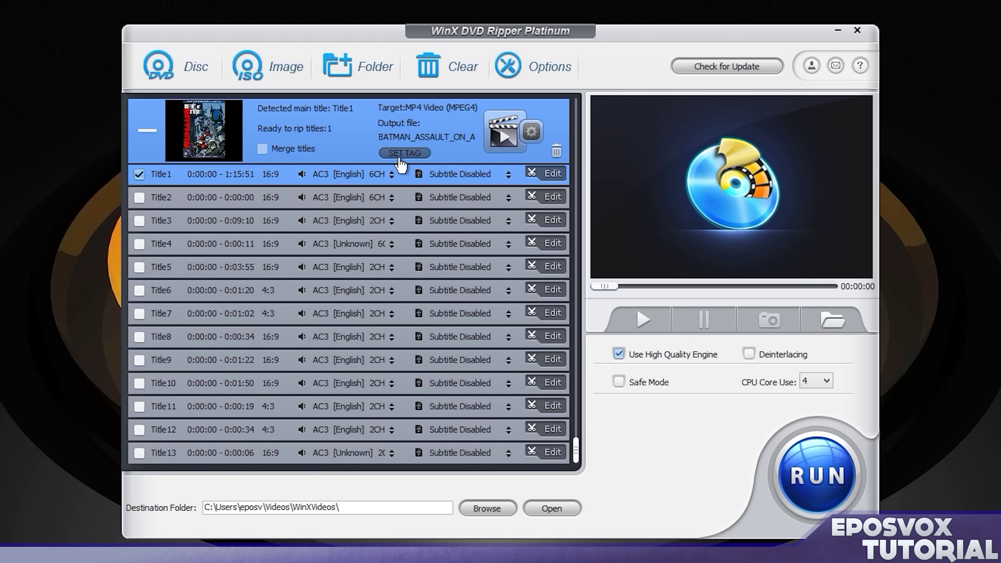
{"action": "left_click", "coordinate": [533, 134]}
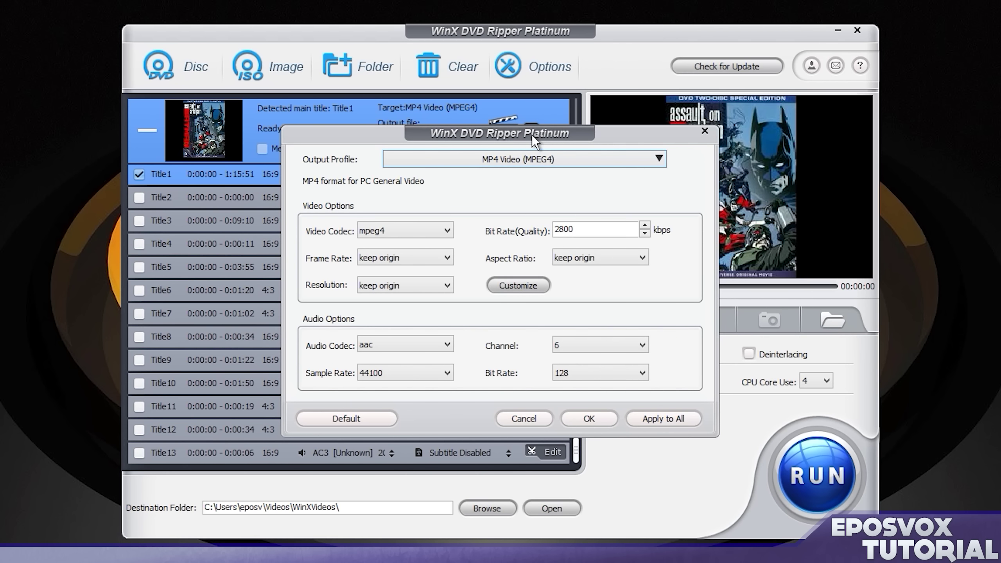
Keep the original frame rate and set the video bit rate to 5000 kbps
{"action": "left_click", "coordinate": [391, 260]}
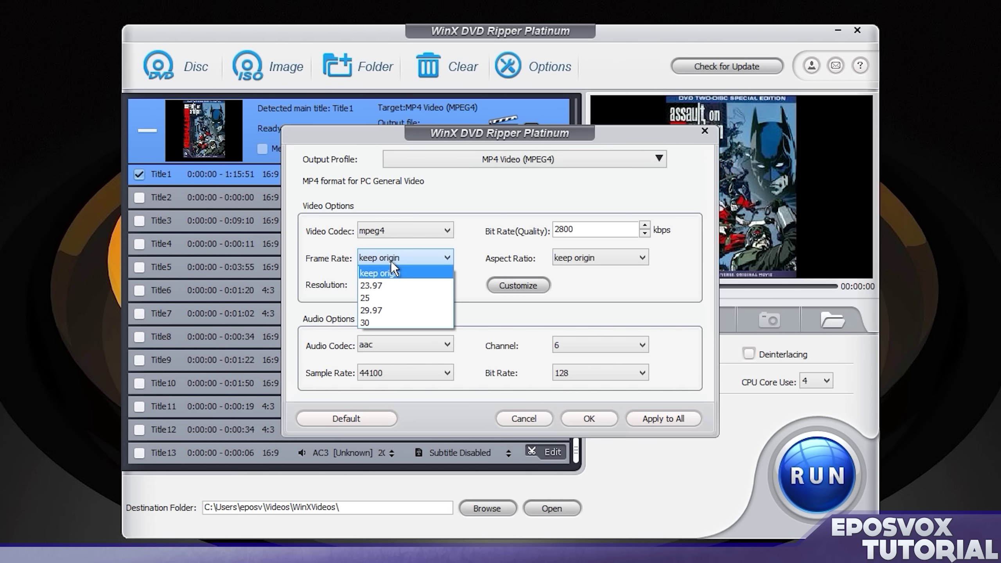
{"action": "left_click", "coordinate": [465, 244]}
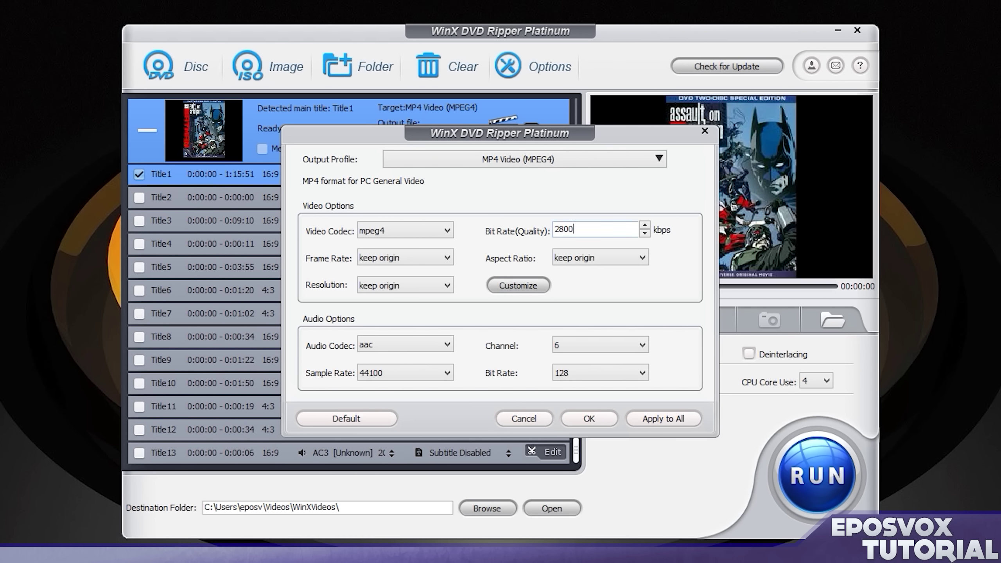
{"action": "left_click_drag", "start_coordinate": [583, 230], "coordinate": [469, 223]}
{"action": "type", "text": "1"}
{"action": "key", "text": "BackSpace"}
{"action": "type", "text": "5"}
{"action": "type", "text": "000"}
Set the audio bit rate to 320 kbps, keeping six audio channels
{"action": "left_click", "coordinate": [589, 373]}
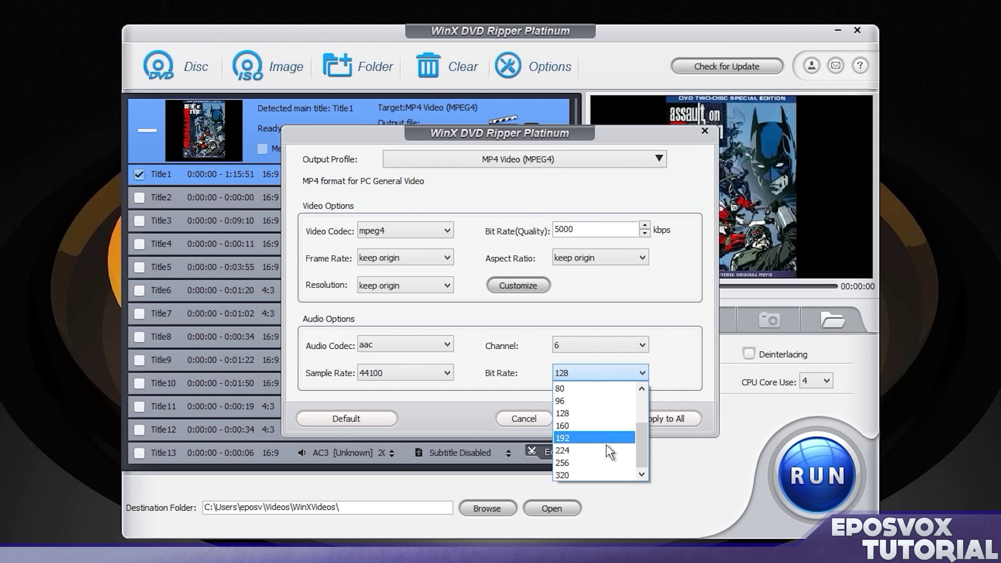
{"action": "left_click", "coordinate": [600, 476]}
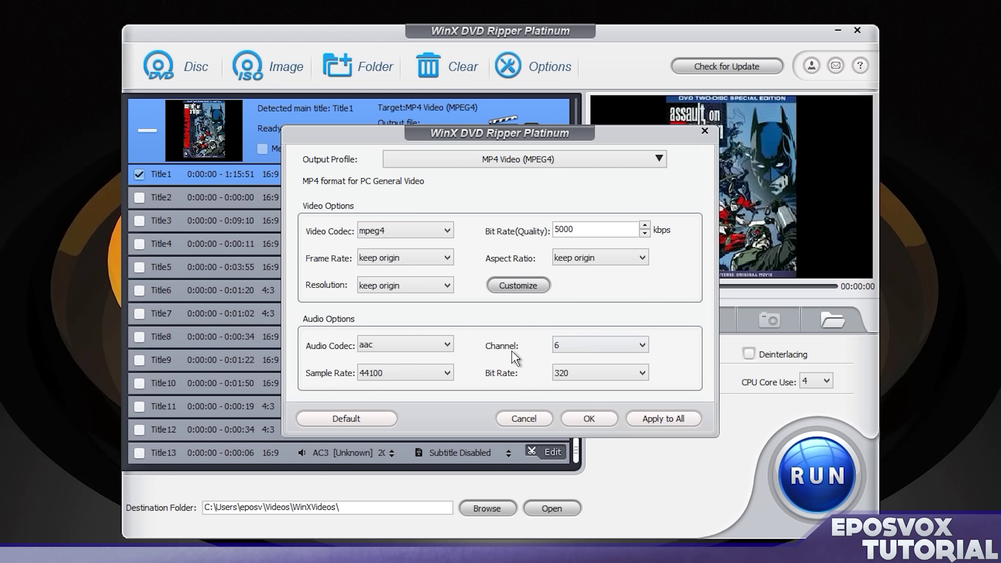
{"action": "left_click", "coordinate": [592, 344]}
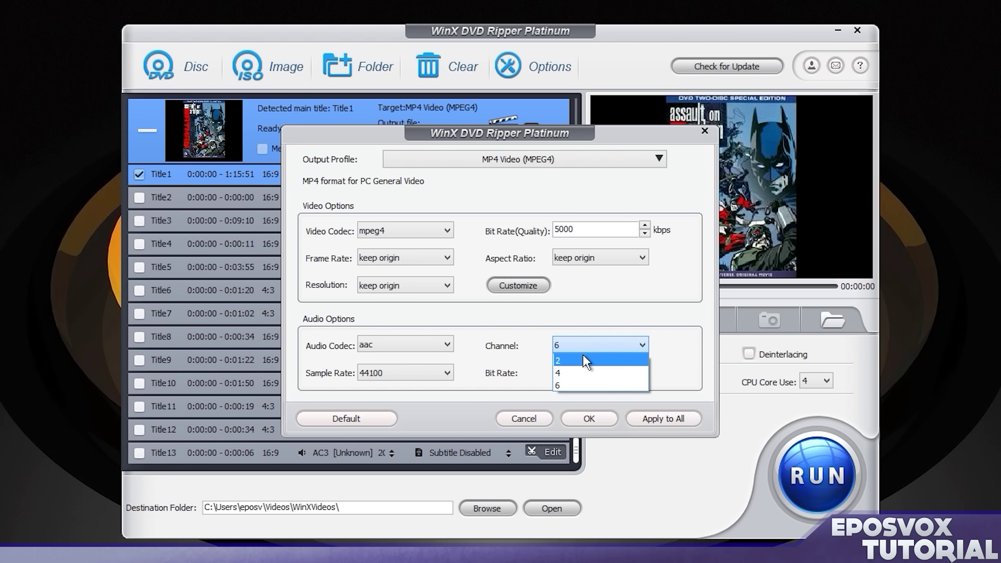
{"action": "left_click", "coordinate": [635, 342]}
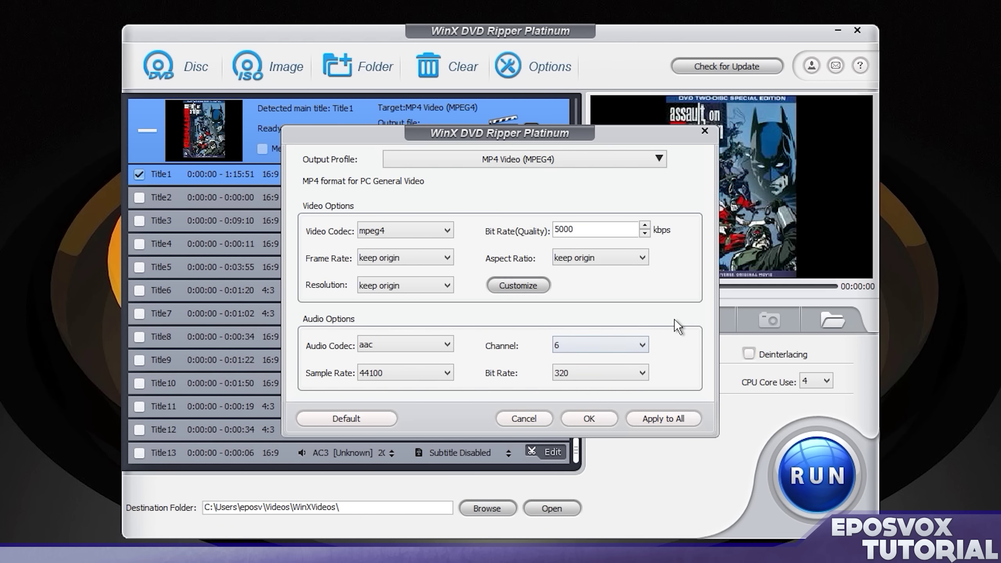
Set the output resolution to 1280x720 and apply the profile settings
{"action": "left_click", "coordinate": [402, 287]}
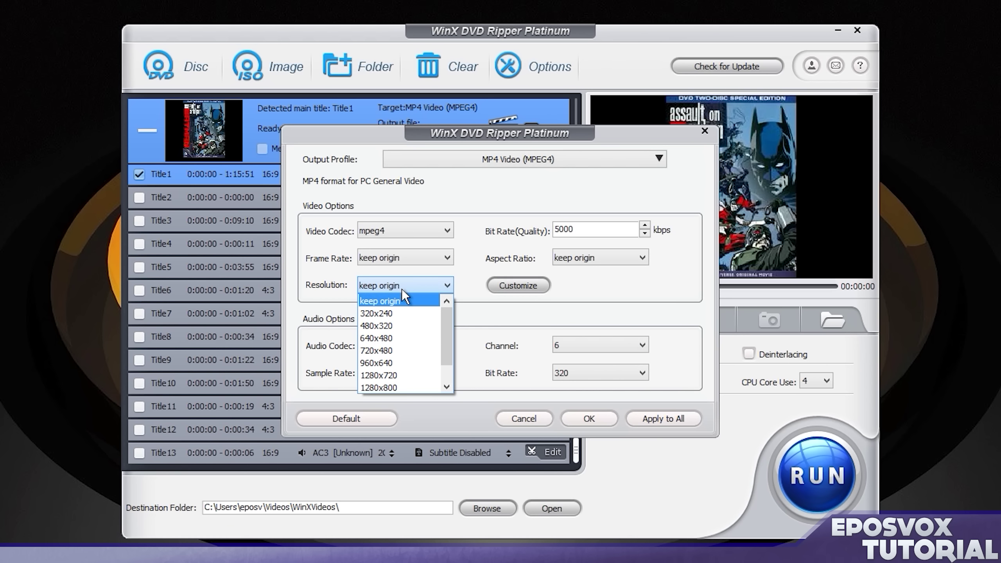
{"action": "scroll", "coordinate": [429, 334], "scroll_direction": "down", "scroll_amount": 2}
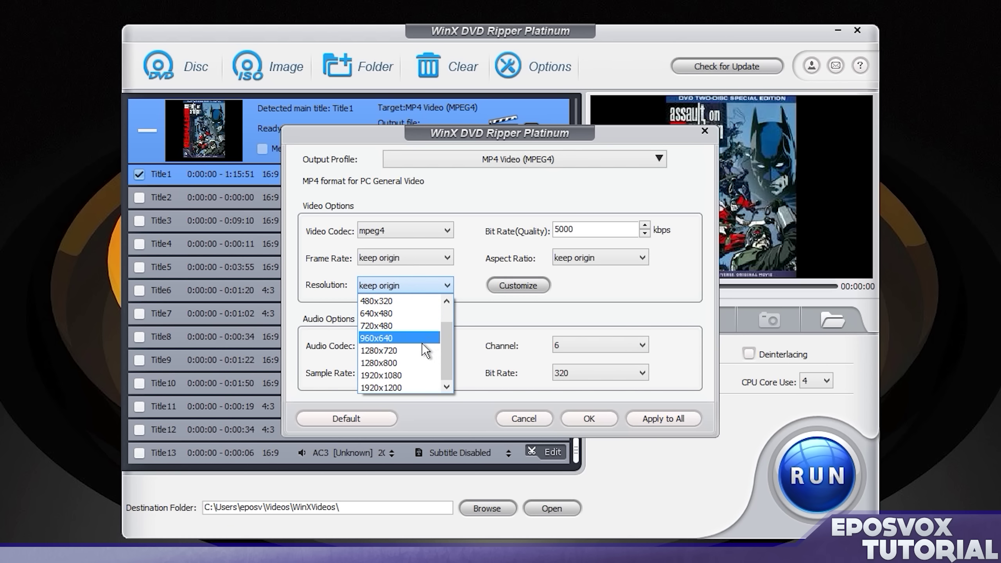
{"action": "left_click", "coordinate": [413, 350]}
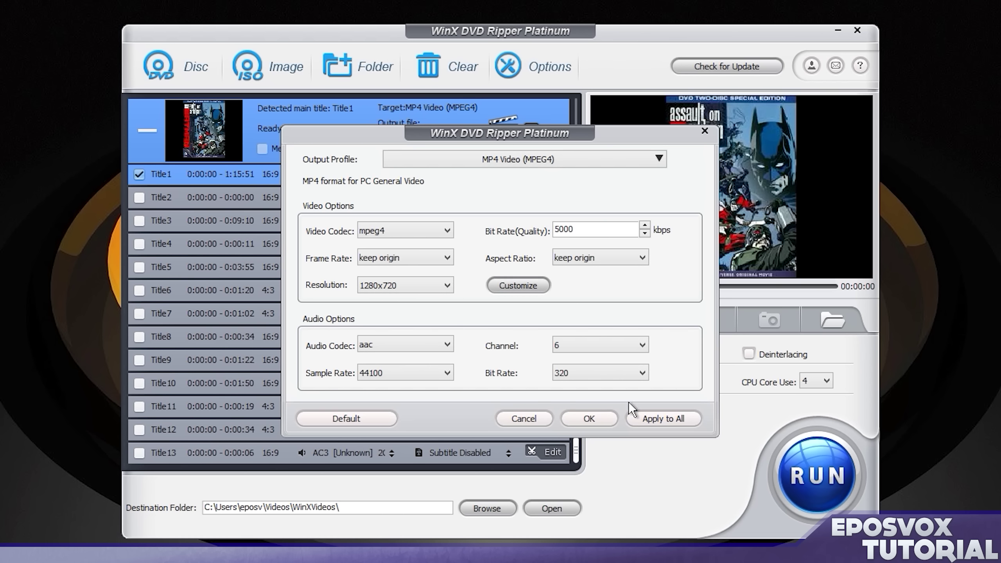
{"action": "left_click", "coordinate": [663, 419]}
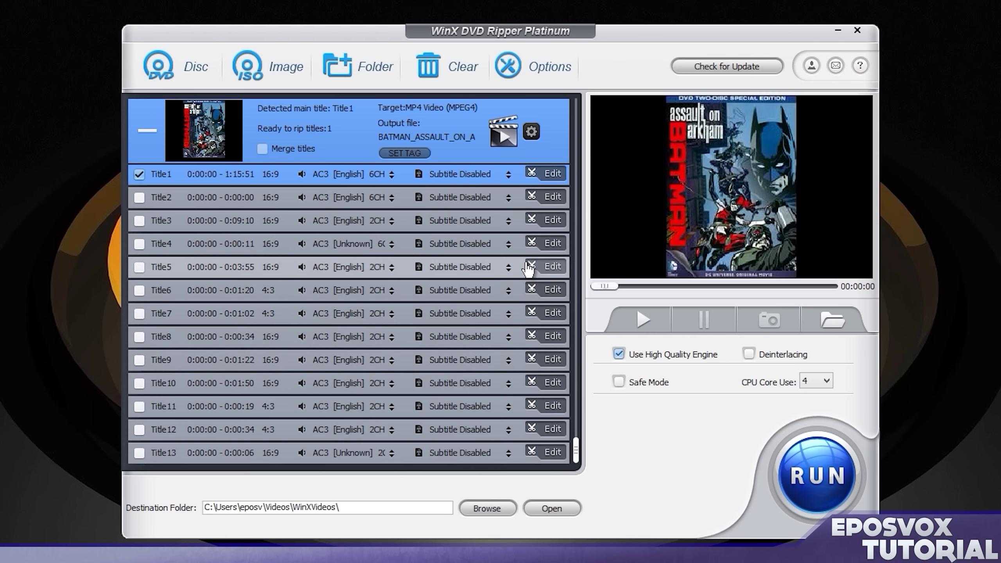
Create a DVD Rips folder inside Videos and choose it as the output destination
{"action": "left_click", "coordinate": [504, 132]}
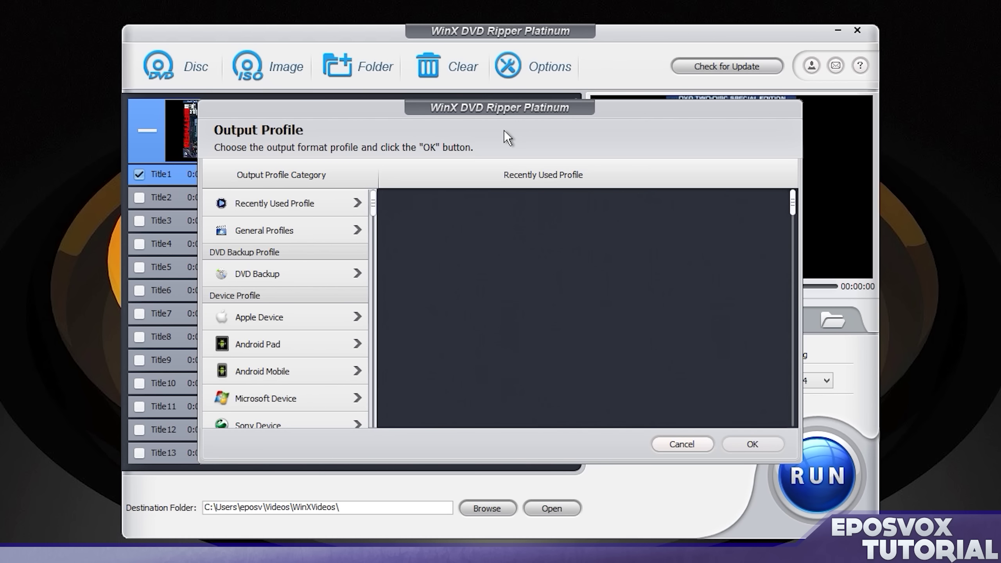
{"action": "left_click", "coordinate": [674, 444]}
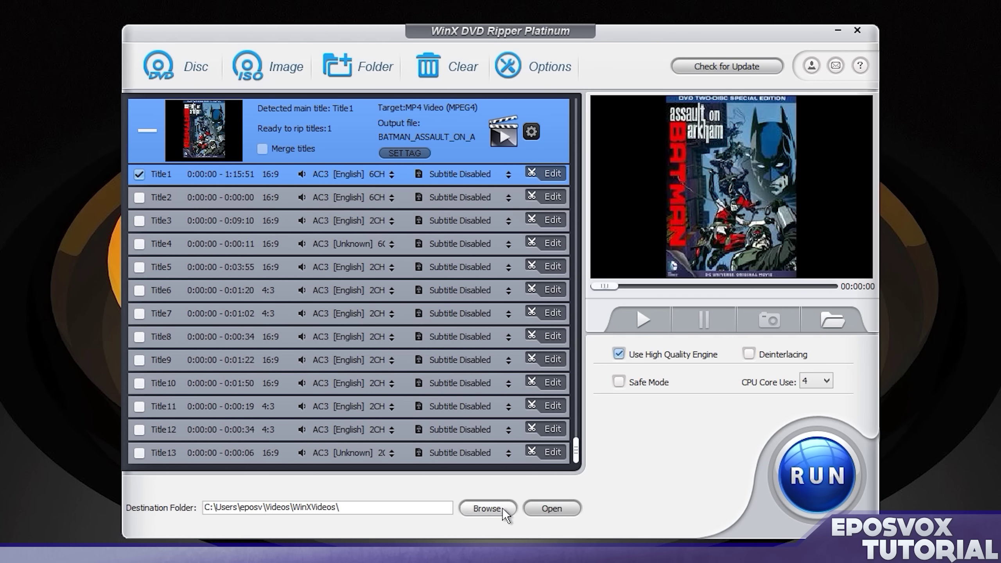
{"action": "left_click", "coordinate": [474, 507]}
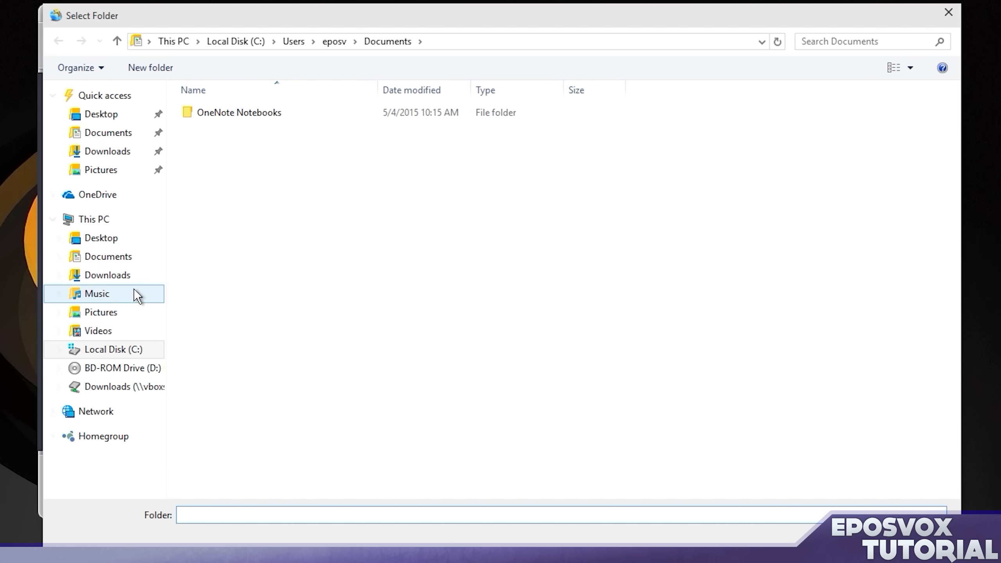
{"action": "left_click", "coordinate": [108, 331]}
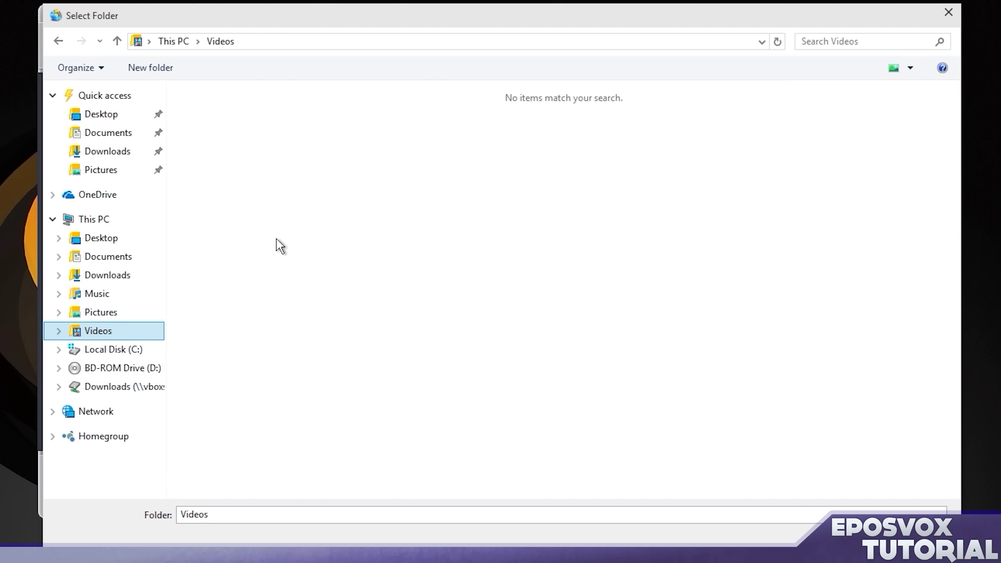
{"action": "left_click", "coordinate": [150, 68]}
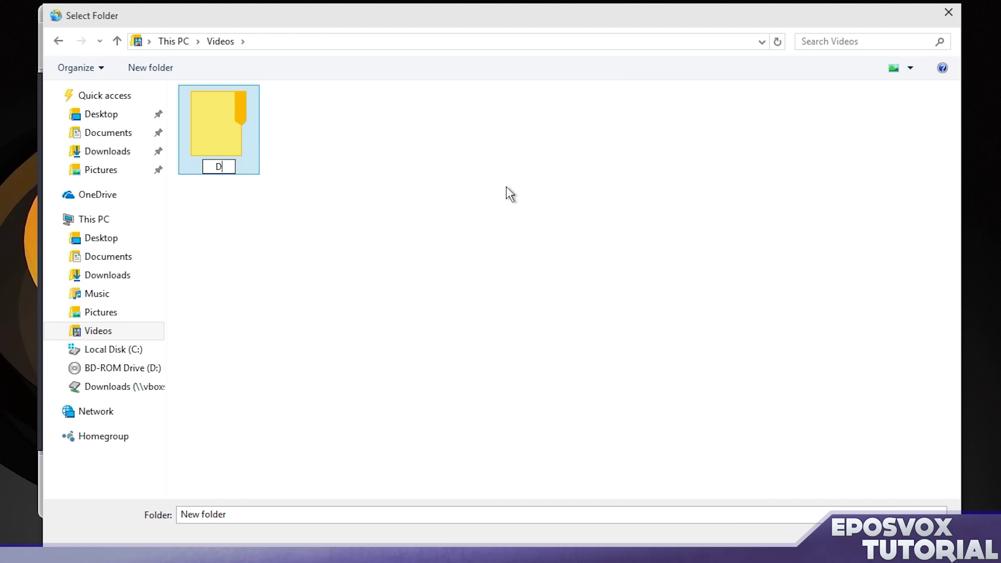
{"action": "type", "text": "VD Rips"}
{"action": "key", "text": "Return"}
{"action": "key", "text": "Return"}
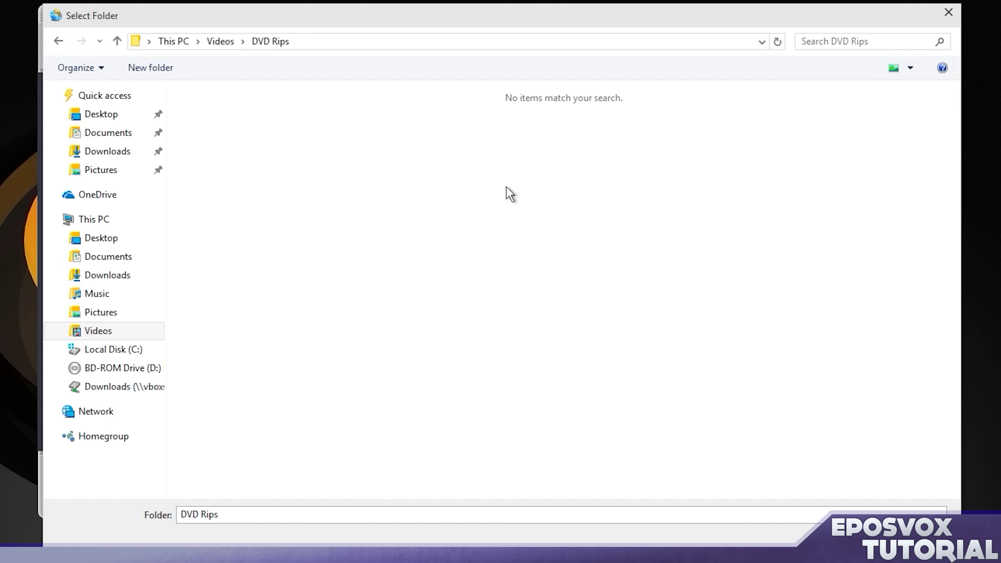
{"action": "key", "text": "Return"}
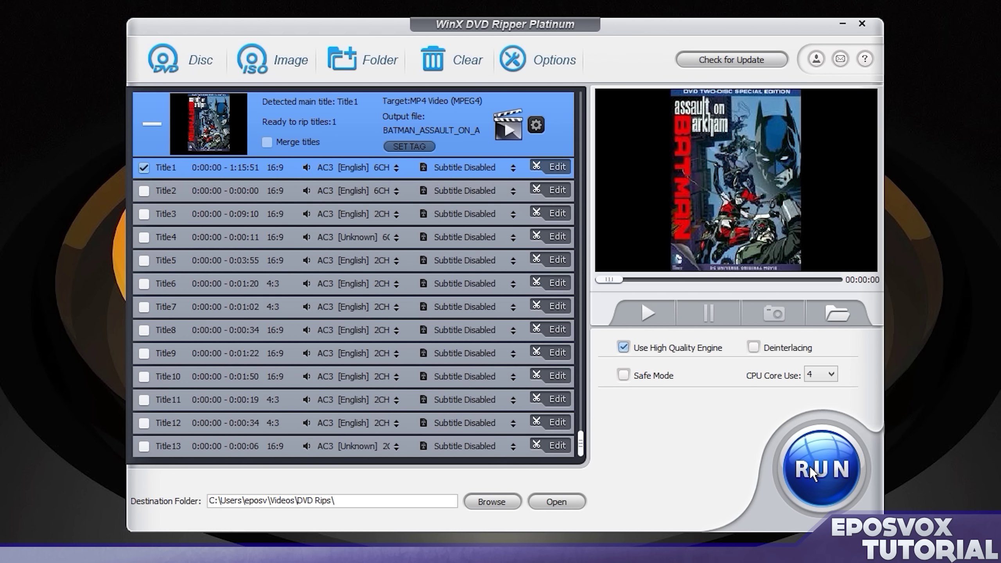
{"action": "left_click", "coordinate": [831, 376]}
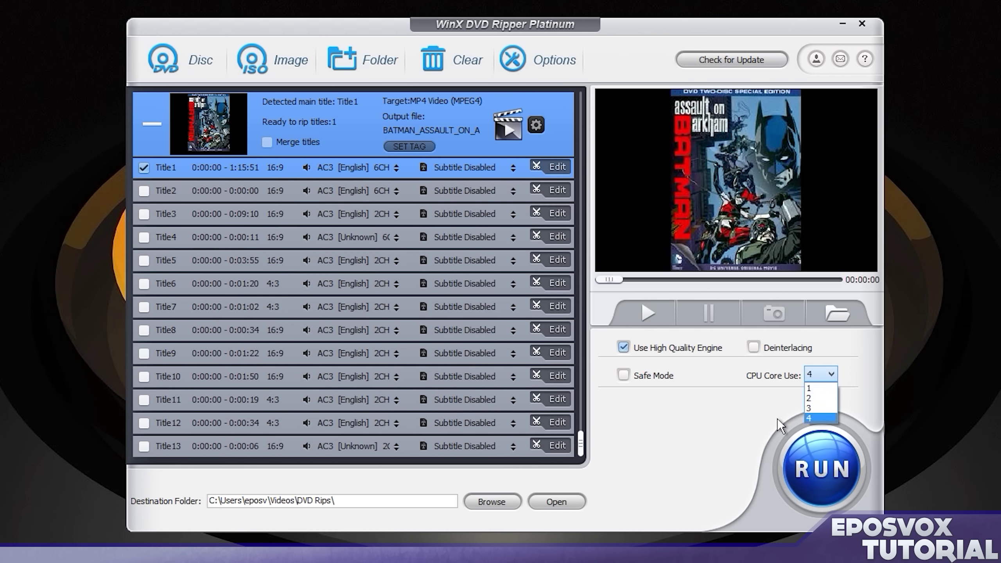
{"action": "left_click", "coordinate": [813, 418]}
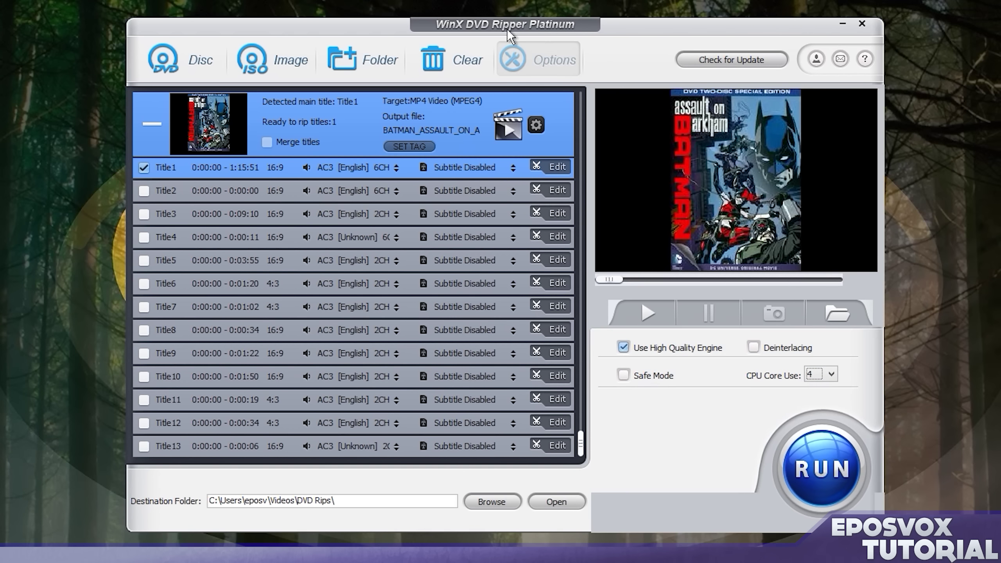
{"action": "left_click", "coordinate": [506, 57]}
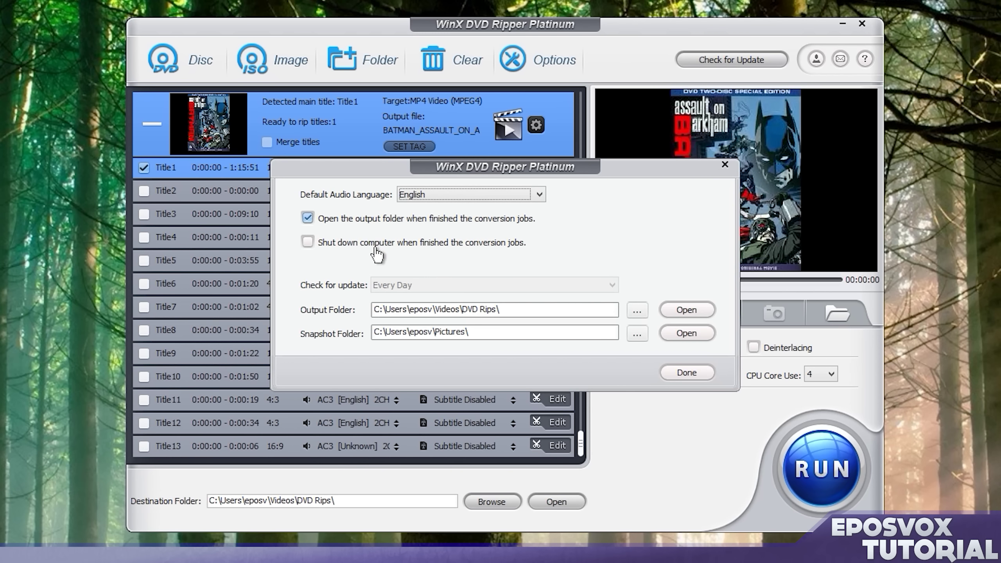
{"action": "left_click", "coordinate": [687, 372]}
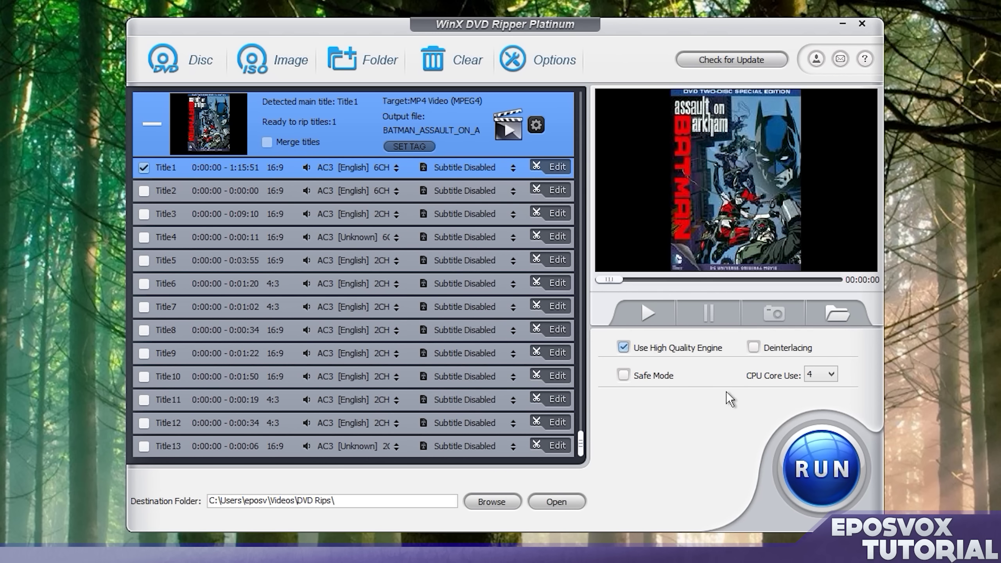
{"action": "left_click", "coordinate": [817, 468]}
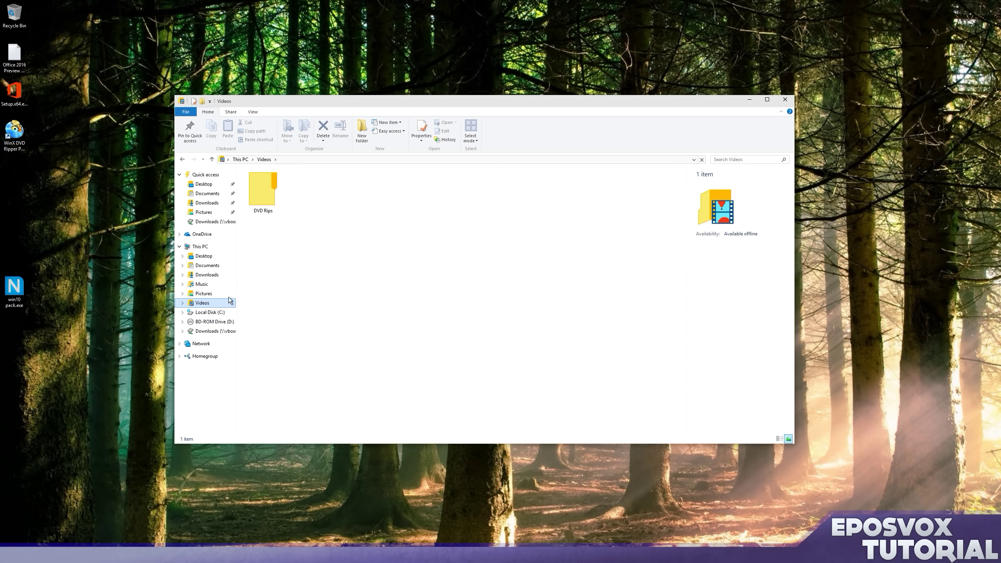
Open the DVD Rips folder and select BATMAN_ASSAULT_ON_ARKHAM_Title1.mp4
{"action": "double_click", "coordinate": [270, 186]}
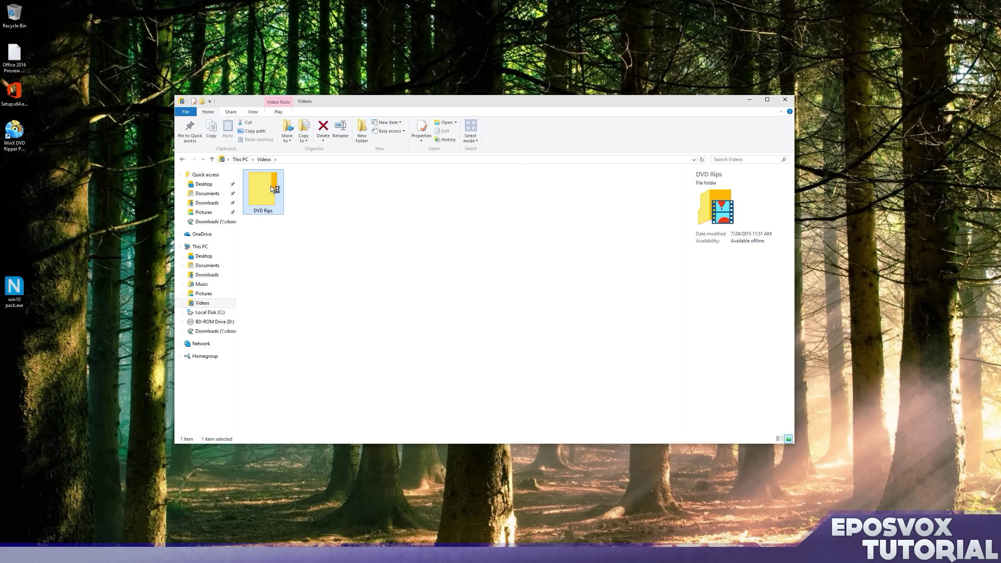
{"action": "left_click", "coordinate": [271, 186]}
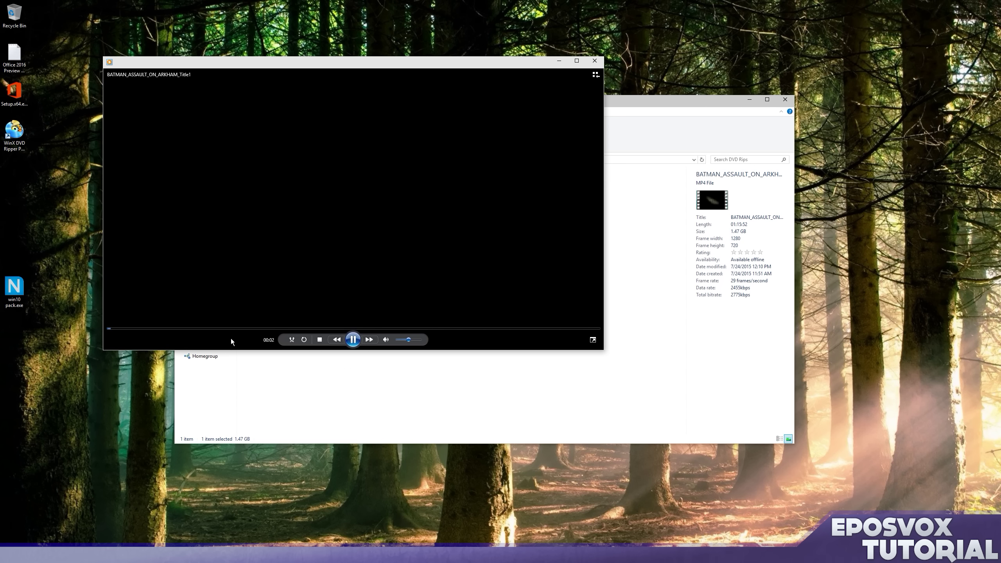
Seek to about 16 minutes, pause, close the player, and start renaming the MP4
{"action": "left_click", "coordinate": [214, 329]}
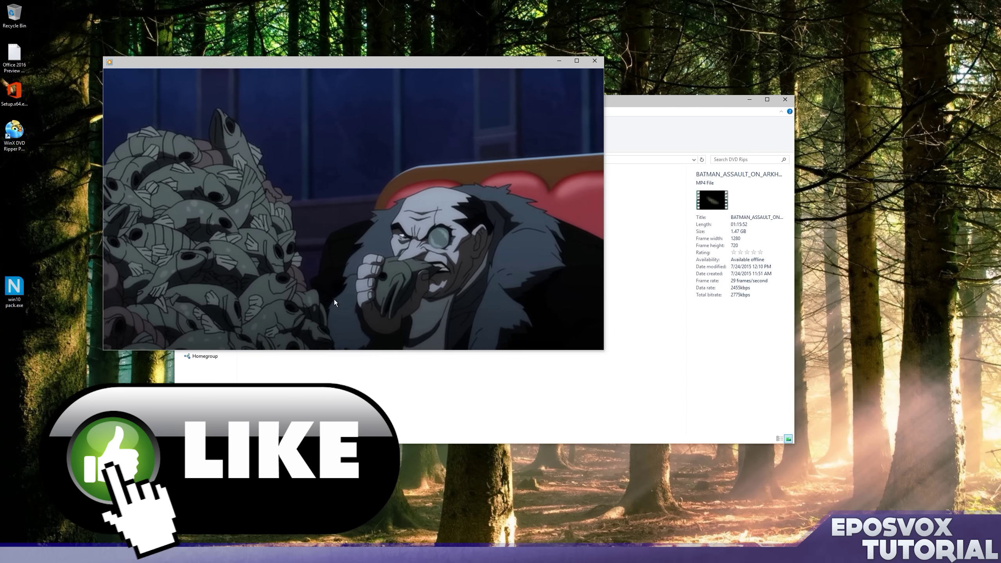
{"action": "left_click", "coordinate": [352, 298]}
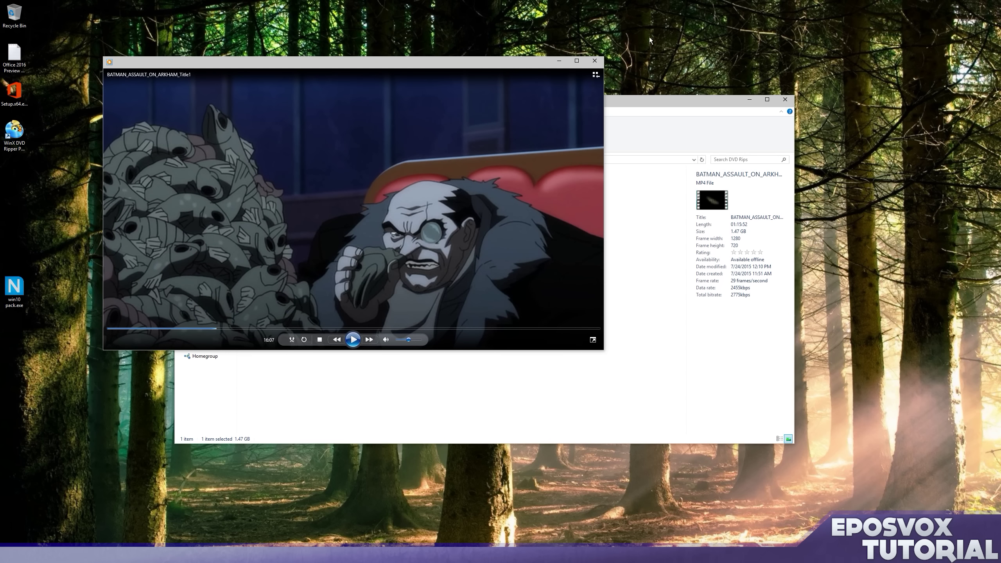
{"action": "left_click", "coordinate": [594, 60]}
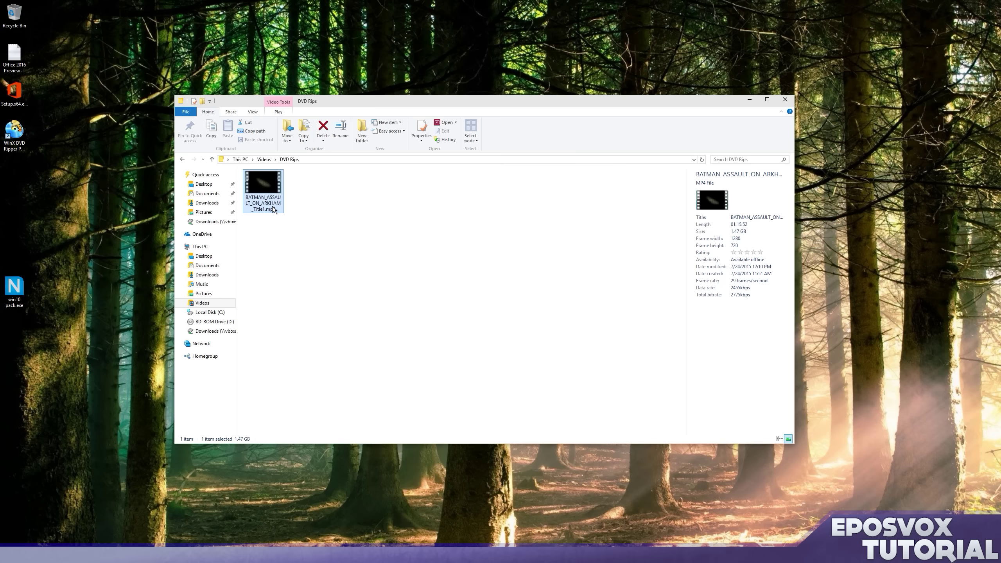
{"action": "right_click", "coordinate": [272, 209]}
{"action": "left_click", "coordinate": [310, 305]}
{"action": "type", "text": "Batman - Assault on A.mp4"}
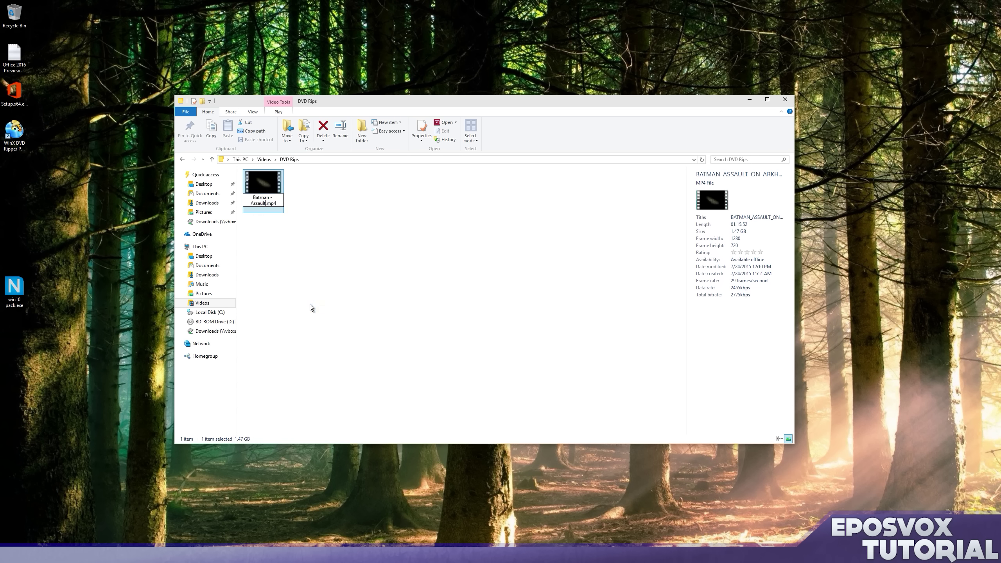